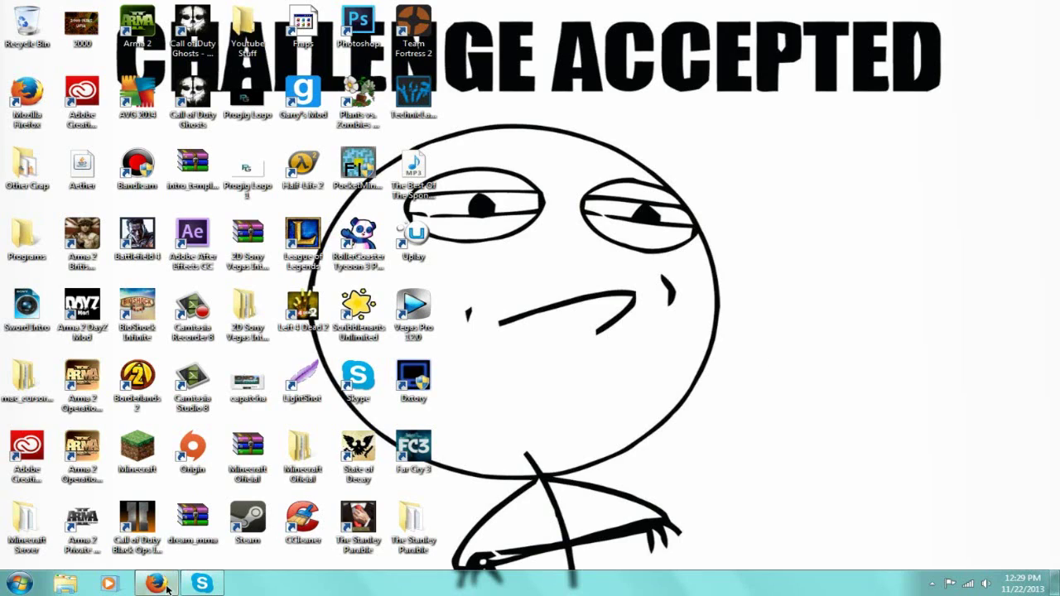
# Drag-select several blocks of desktop icons, then deselect them
pyautogui.moveTo(172, 586)
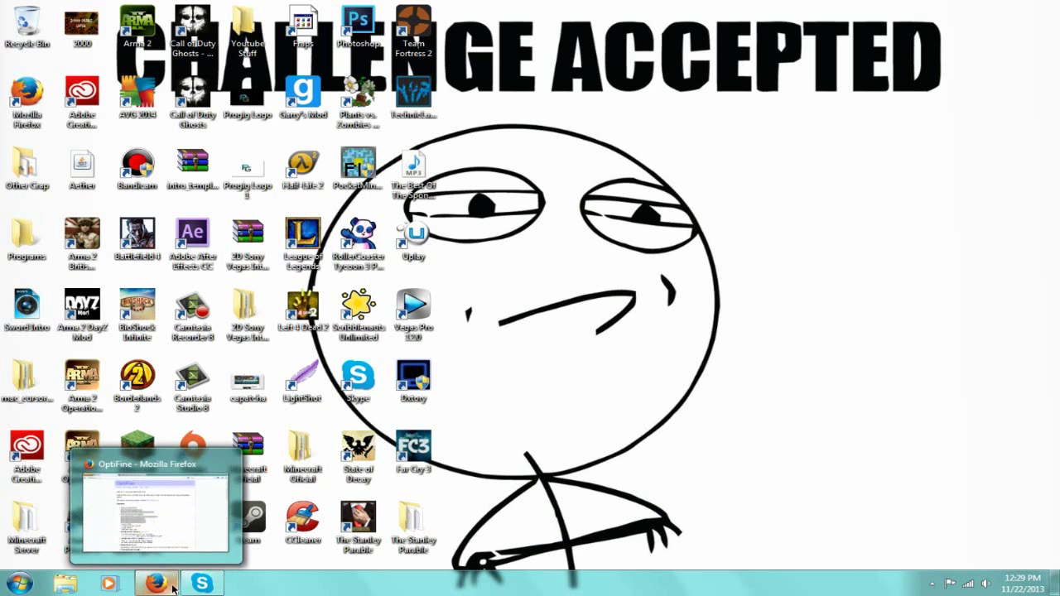
pyautogui.moveTo(542, 4); pyautogui.dragTo(111, 570)
pyautogui.moveTo(553, 23)
pyautogui.mouseDown()
pyautogui.moveTo(516, 142)
pyautogui.moveTo(3, 570)
pyautogui.moveTo(4, 431)
pyautogui.mouseUp()
pyautogui.click(558, 122)
pyautogui.moveTo(535, 5)
pyautogui.mouseDown()
pyautogui.moveTo(55, 344)
pyautogui.moveTo(2, 567)
pyautogui.mouseUp()
pyautogui.moveTo(540, 4)
pyautogui.mouseDown()
pyautogui.moveTo(2, 557)
pyautogui.moveTo(343, 561)
pyautogui.mouseUp()
pyautogui.moveTo(548, 5)
pyautogui.mouseDown()
pyautogui.moveTo(3, 569)
pyautogui.moveTo(4, 505)
pyautogui.mouseUp()
pyautogui.click(510, 419)
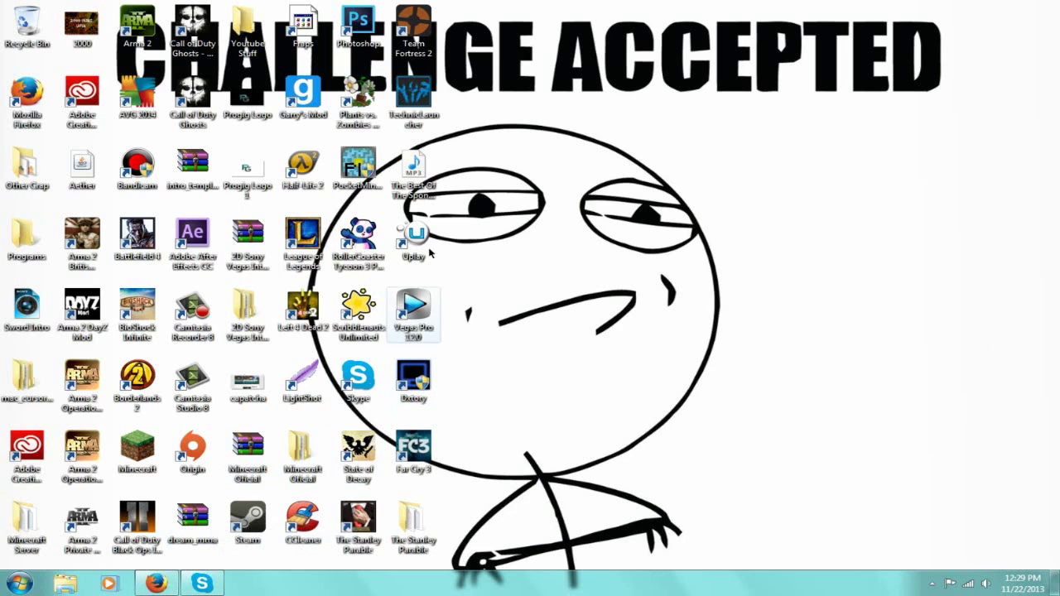
pyautogui.moveTo(511, 11); pyautogui.dragTo(2, 560)
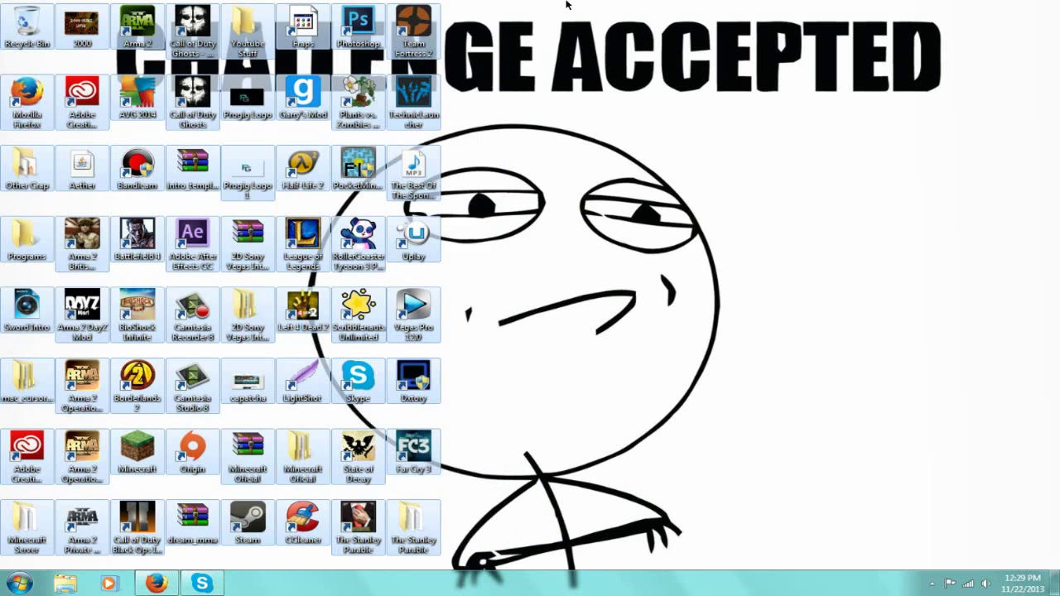
pyautogui.moveTo(550, 5); pyautogui.dragTo(1, 572)
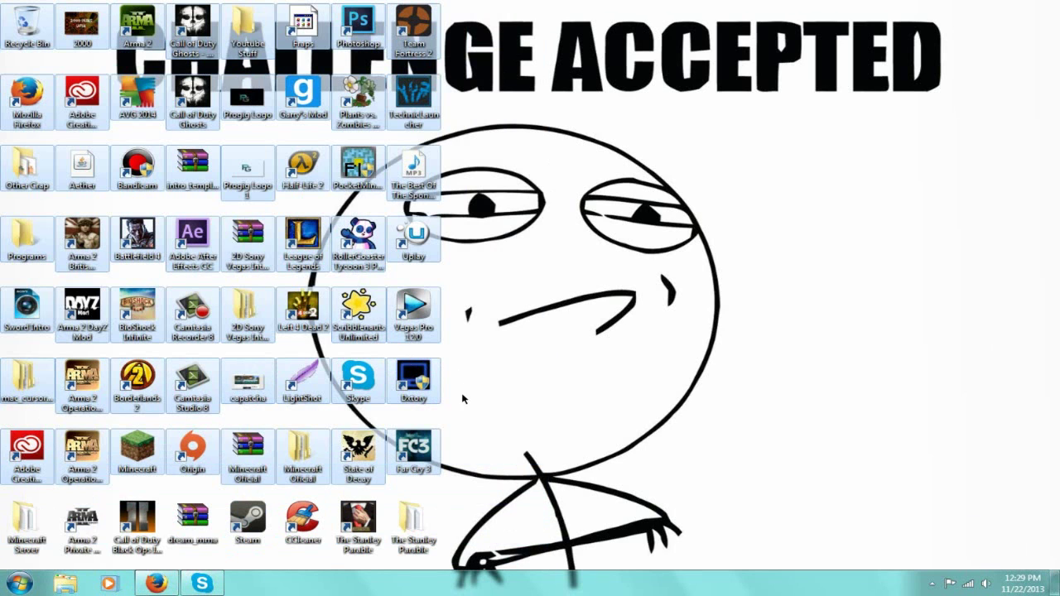
pyautogui.moveTo(2, 422)
pyautogui.mouseDown()
pyautogui.moveTo(810, 373)
pyautogui.moveTo(1052, 74)
pyautogui.moveTo(2, 258)
pyautogui.moveTo(288, 350)
pyautogui.mouseUp()
pyautogui.moveTo(1059, 2); pyautogui.dragTo(274, 503)
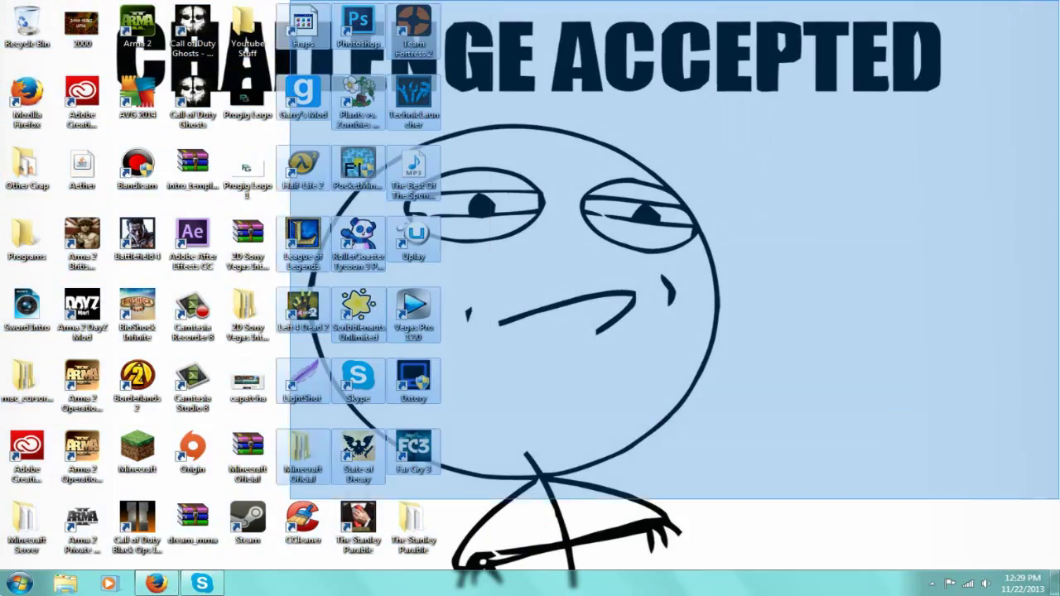
pyautogui.moveTo(1059, 2)
pyautogui.mouseDown()
pyautogui.moveTo(535, 390)
pyautogui.moveTo(568, 390)
pyautogui.moveTo(457, 329)
pyautogui.moveTo(663, 208)
pyautogui.mouseUp()
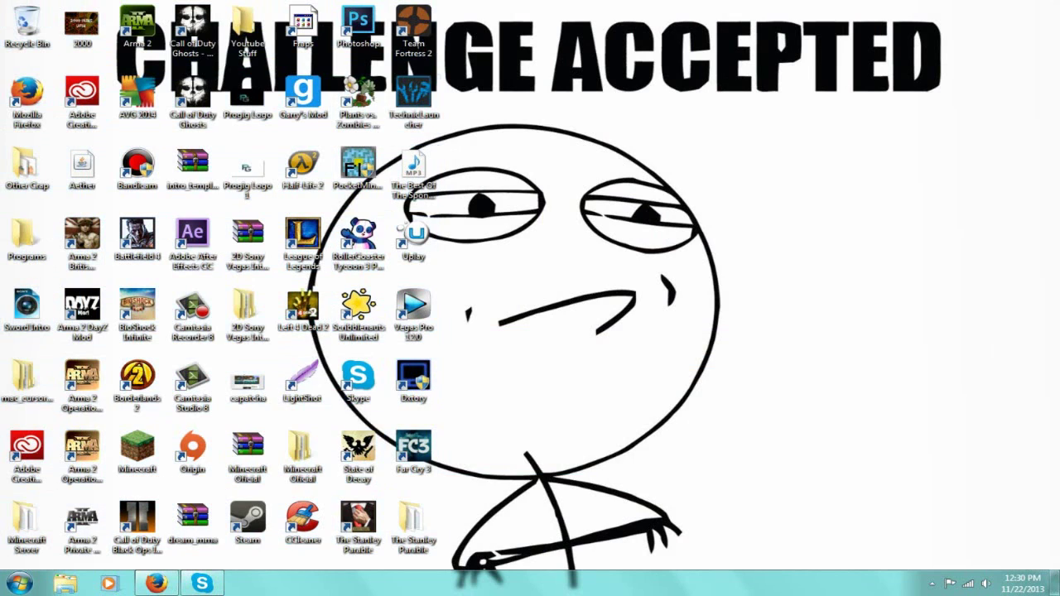
pyautogui.moveTo(548, 6)
pyautogui.mouseDown()
pyautogui.moveTo(390, 374)
pyautogui.moveTo(26, 570)
pyautogui.mouseUp()
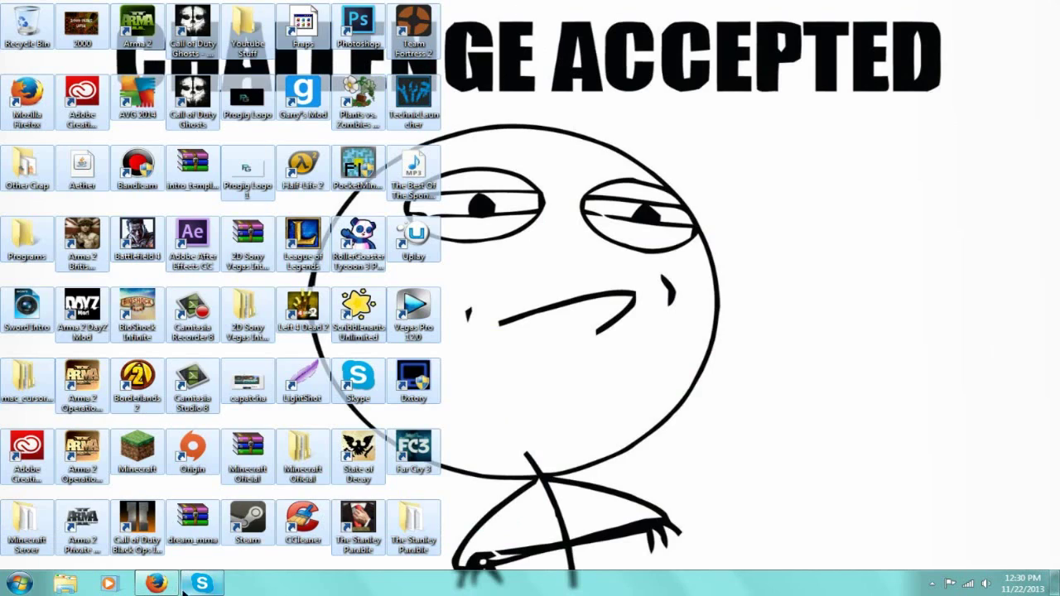
# Bring the OptiFine website back up in Firefox and clear the page highlight
pyautogui.click(160, 584)
pyautogui.click(465, 270)
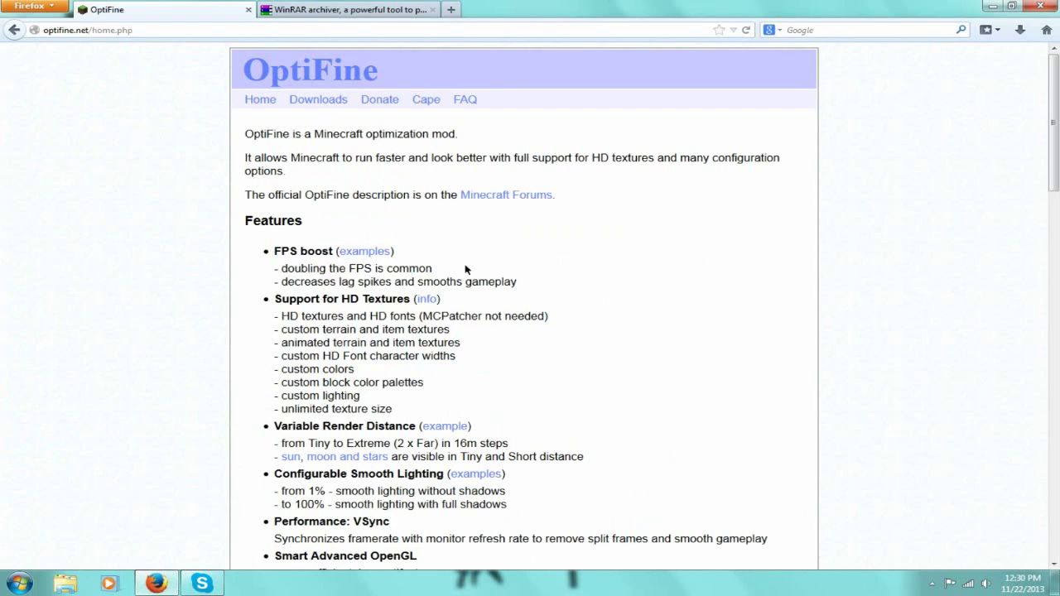
pyautogui.scroll(-5, 562, 230)
pyautogui.middleClick(192, 363)
# Open the OptiFine downloads page and locate the OptiFine 1.5.2 HD D3 row
pyautogui.click(307, 99)
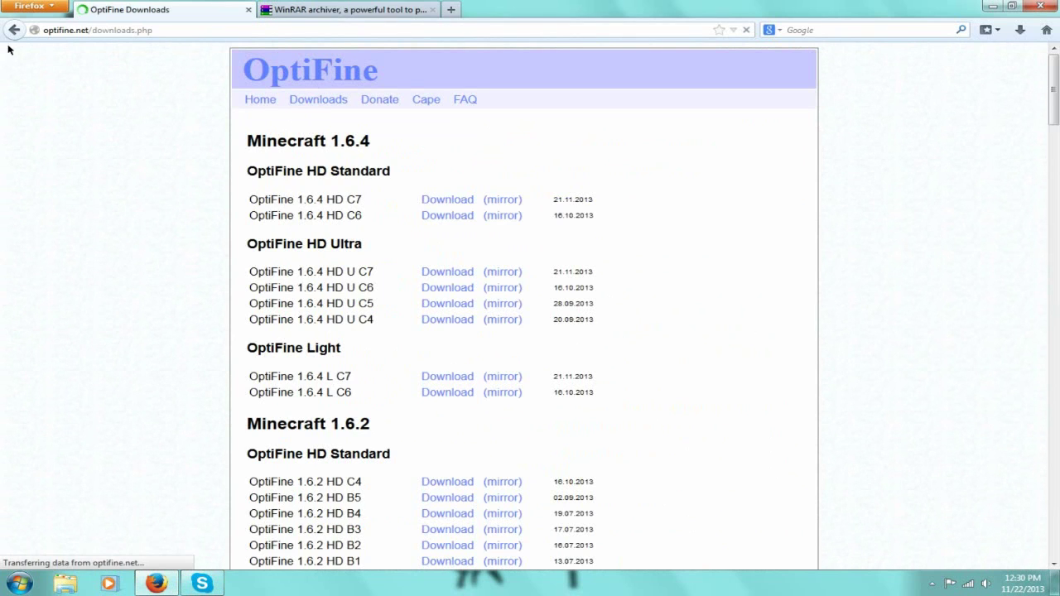
pyautogui.scroll(-15, 234, 140)
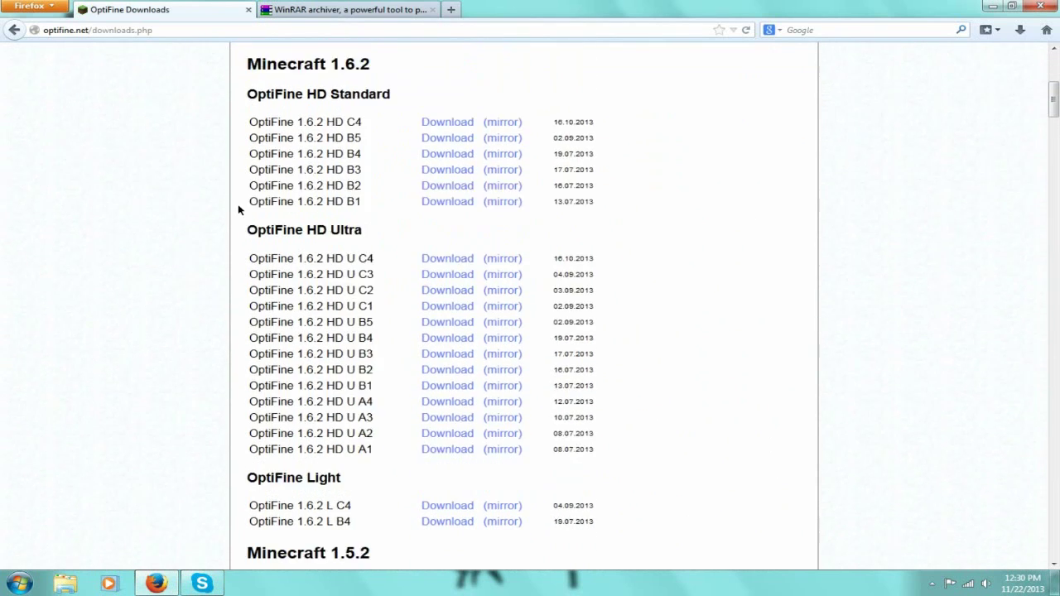
pyautogui.scroll(15, 234, 297)
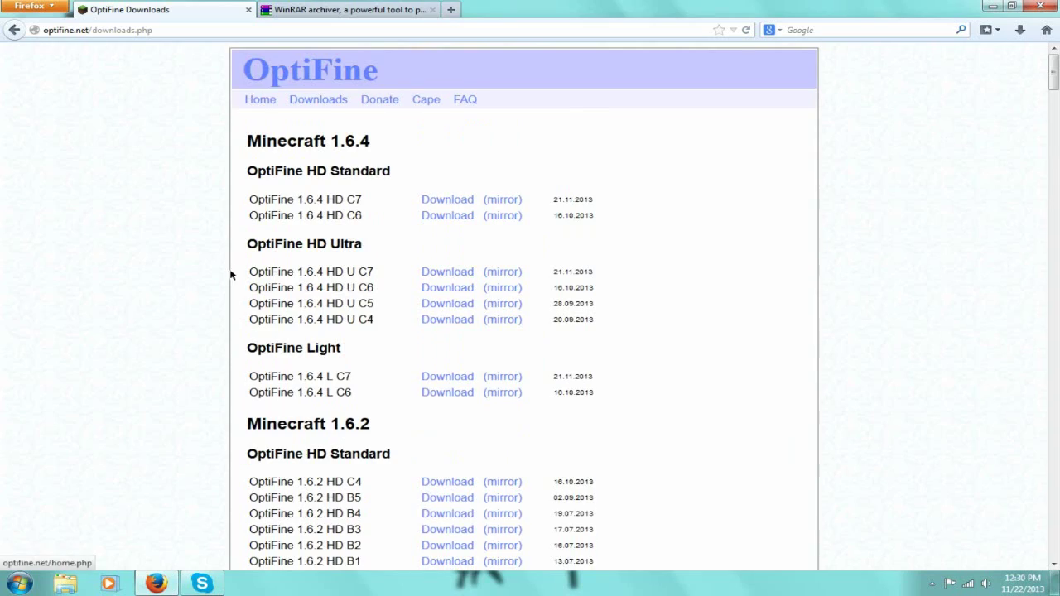
pyautogui.scroll(-10, 215, 273)
pyautogui.scroll(-5, 198, 281)
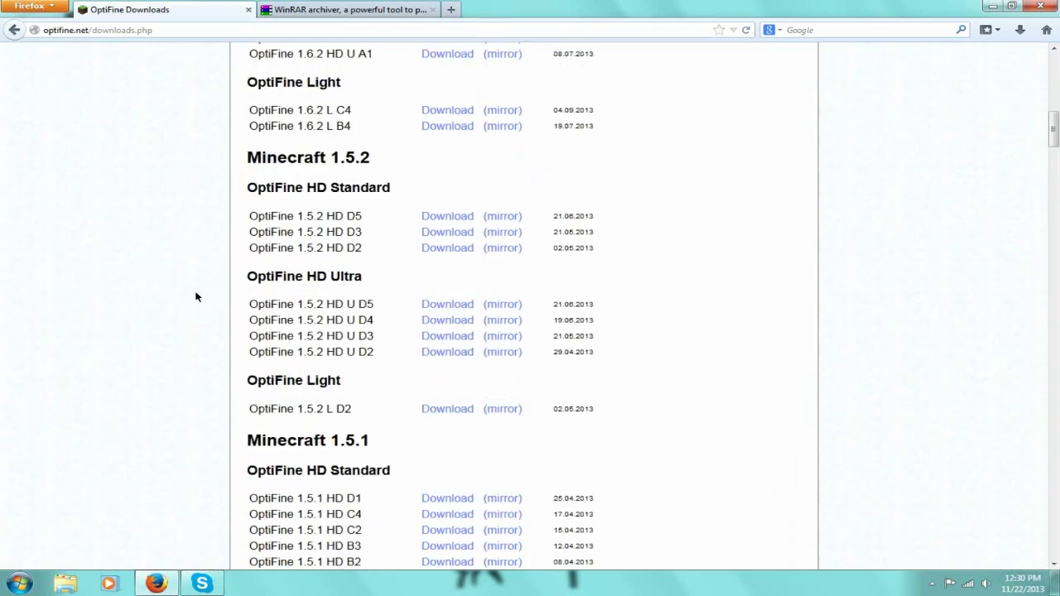
pyautogui.scroll(7, 197, 296)
pyautogui.scroll(2, 201, 300)
pyautogui.scroll(-15, 202, 306)
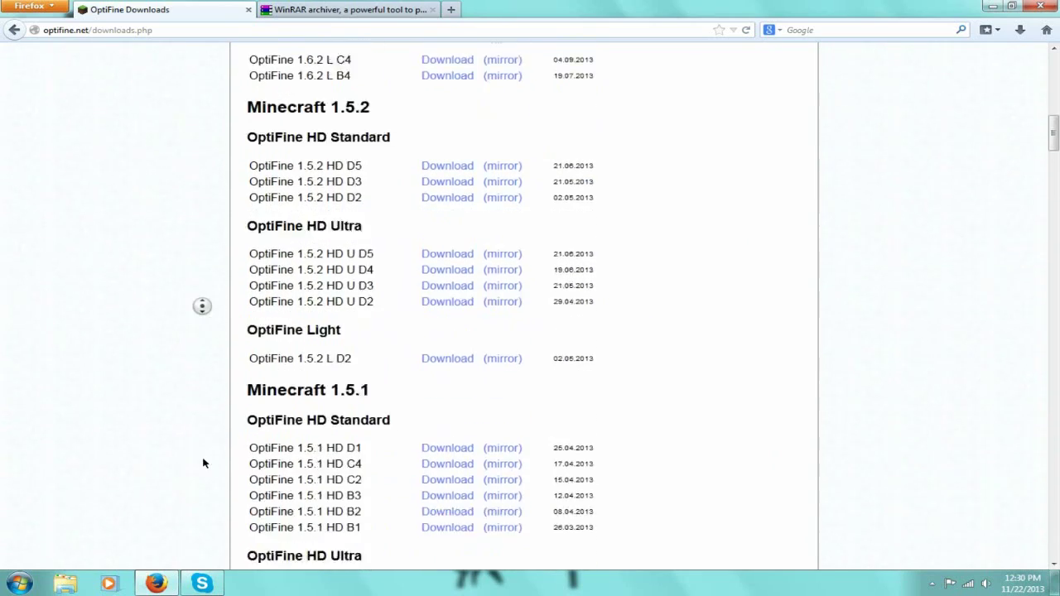
pyautogui.scroll(-5, 187, 442)
pyautogui.scroll(15, 190, 224)
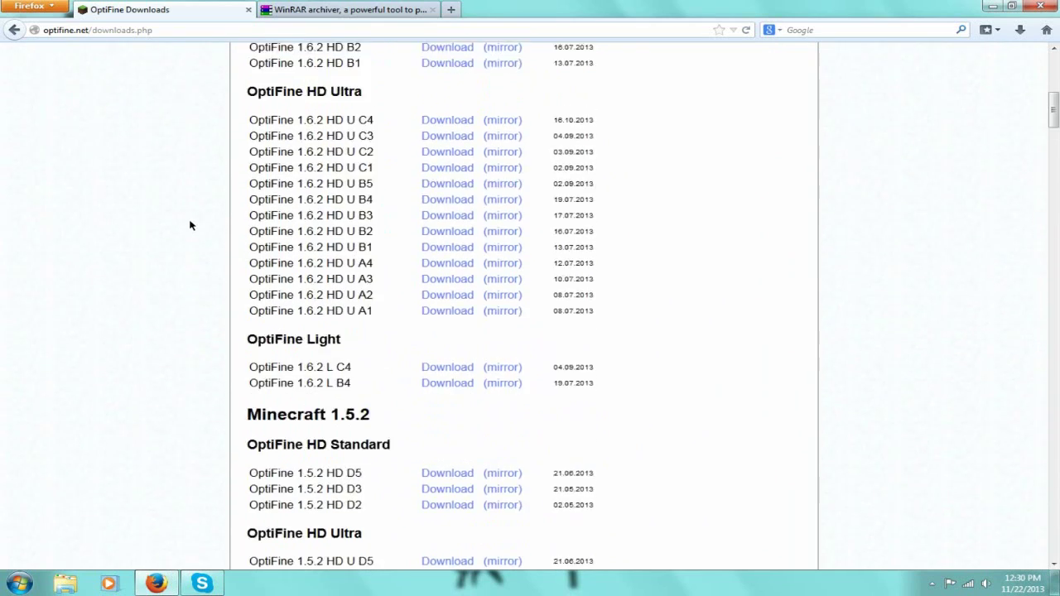
pyautogui.scroll(-11, 201, 239)
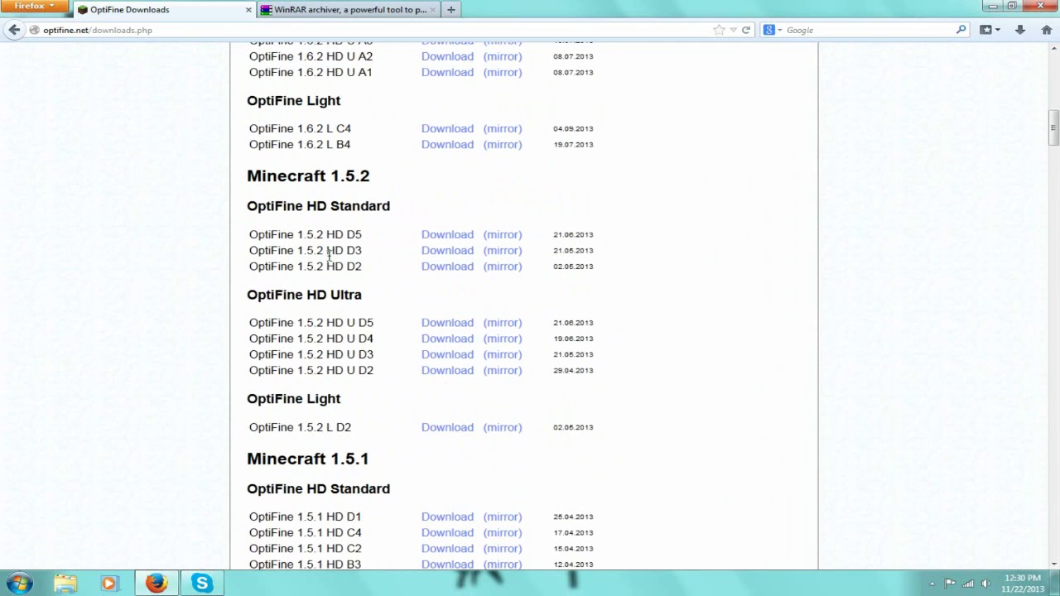
pyautogui.moveTo(370, 255)
pyautogui.mouseDown()
pyautogui.moveTo(250, 262)
pyautogui.moveTo(249, 251)
pyautogui.moveTo(617, 253)
pyautogui.mouseUp()
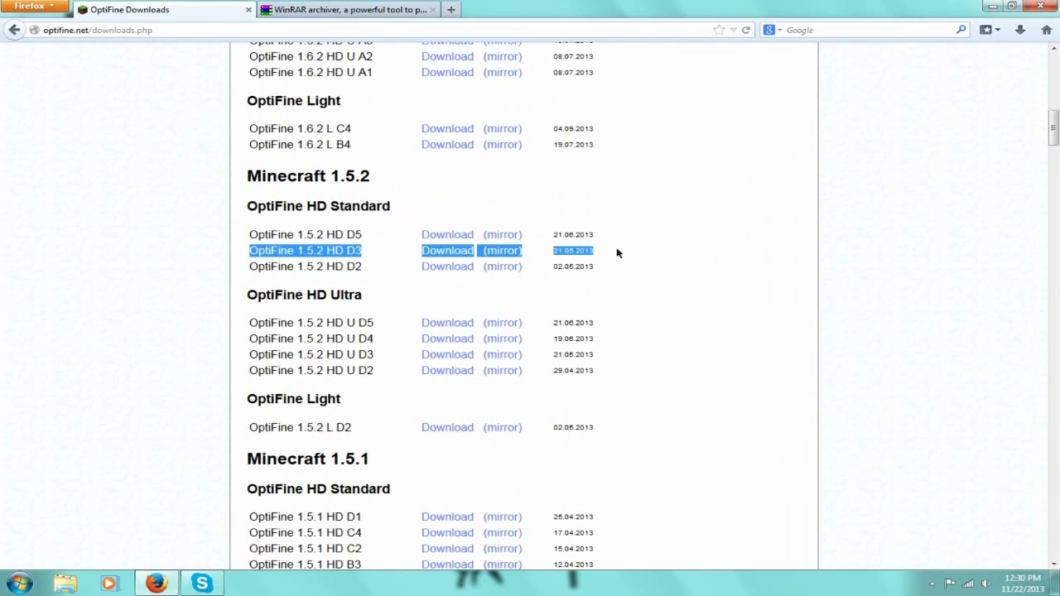
pyautogui.click(708, 253)
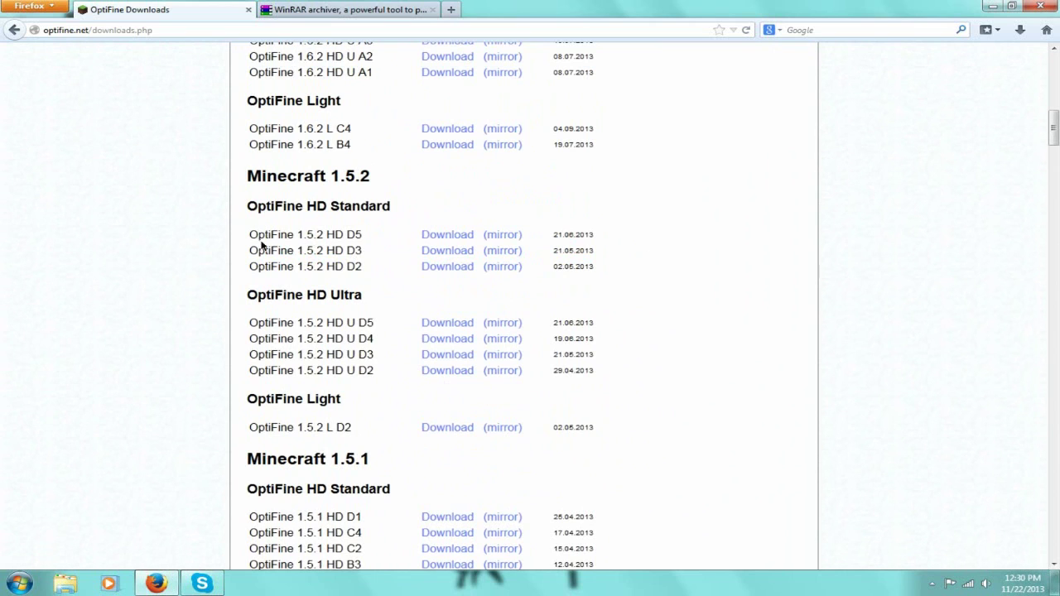
# Download OptiFine_1.5.2_HD_D3.zip, skipping past the ad page
pyautogui.click(446, 251)
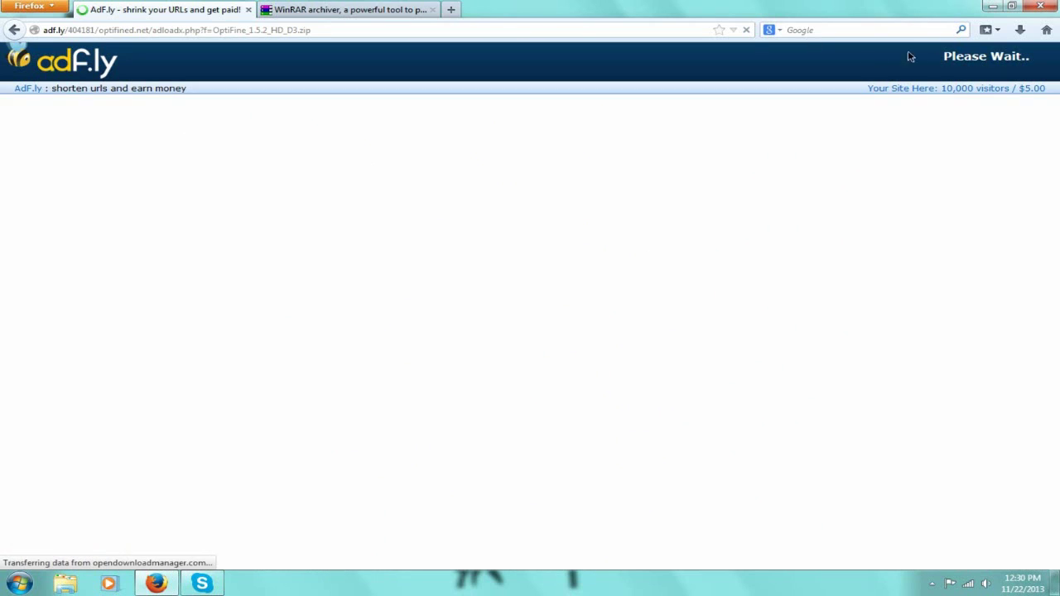
pyautogui.moveTo(911, 57); pyautogui.dragTo(1058, 57)
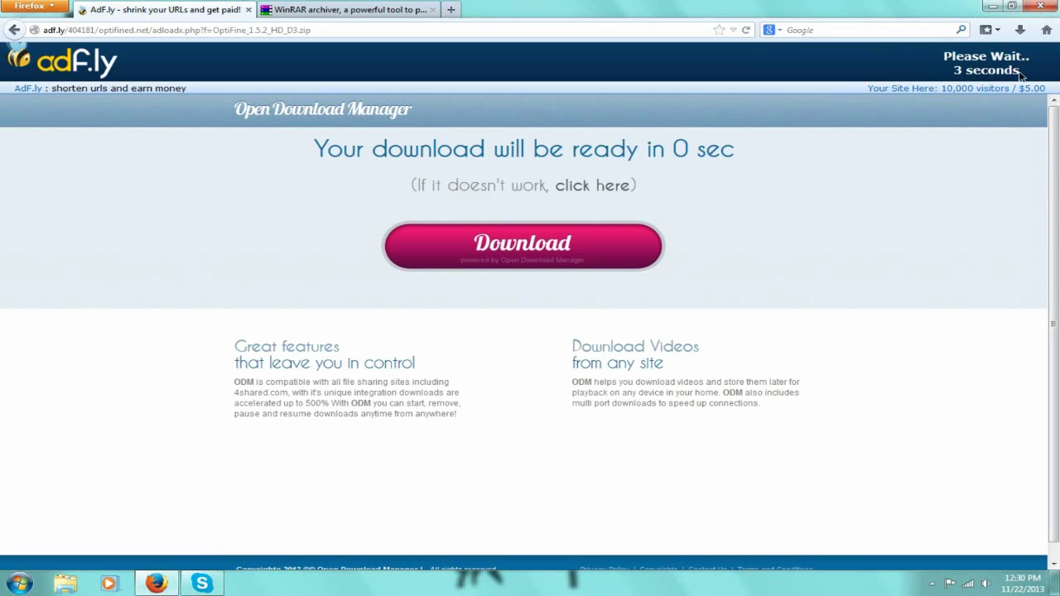
pyautogui.moveTo(1034, 56); pyautogui.dragTo(947, 57)
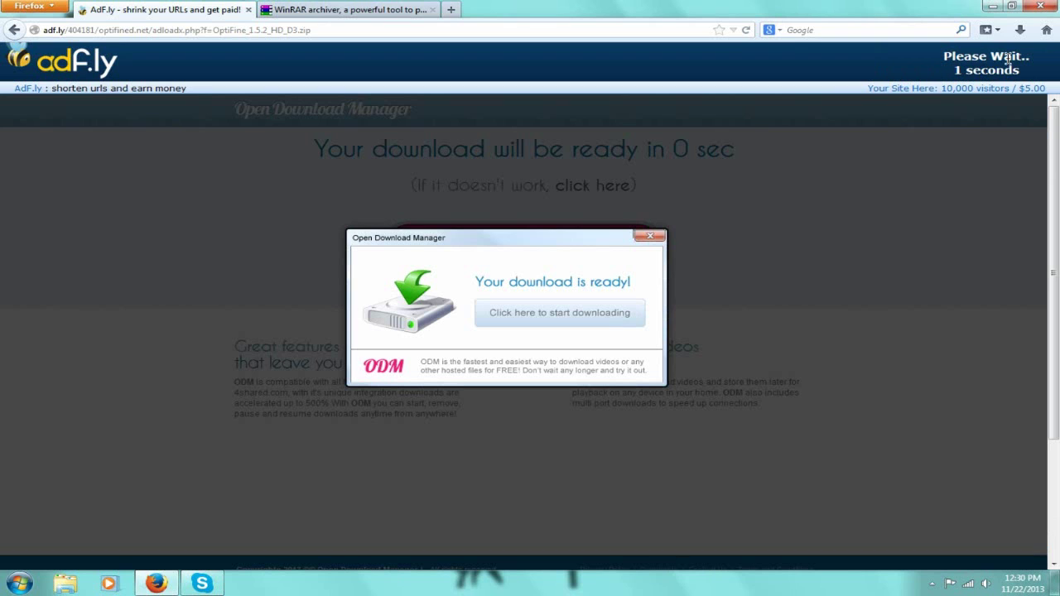
pyautogui.click(991, 65)
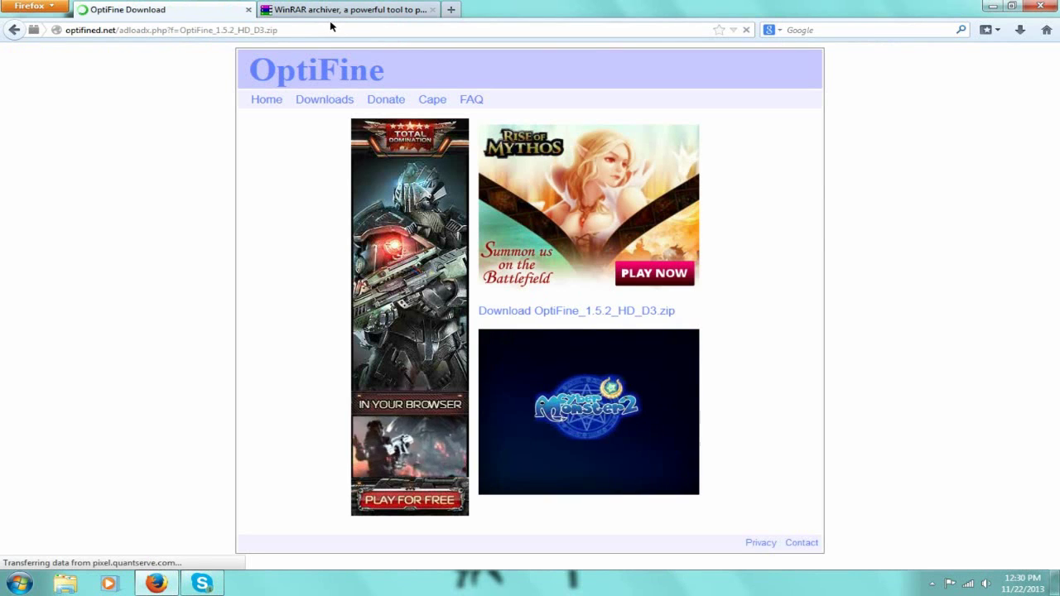
pyautogui.click(593, 314)
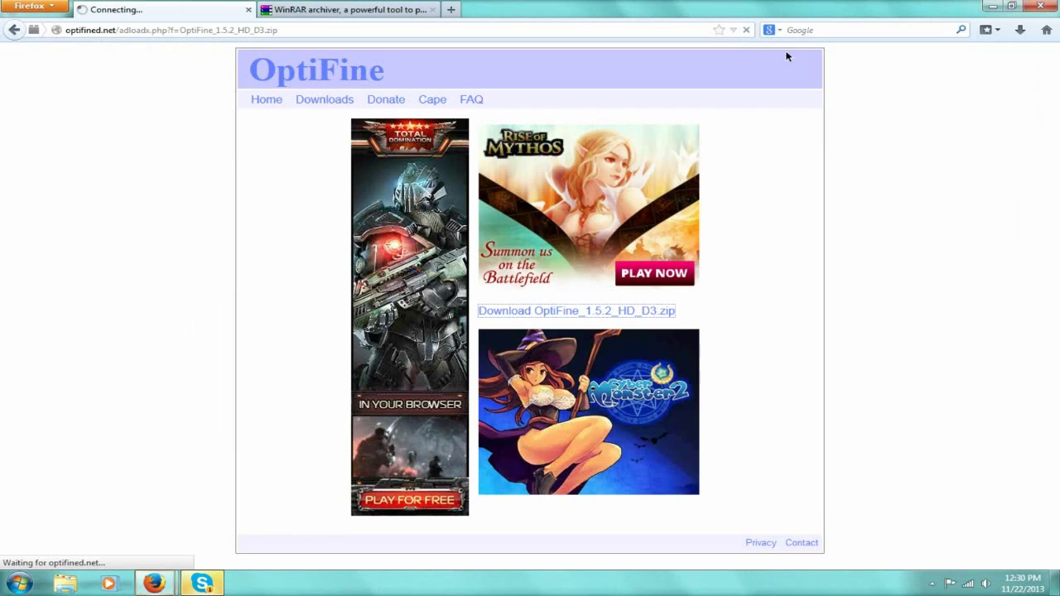
# Close the League of Legends browser window and return to the OptiFine download page
pyautogui.click(992, 8)
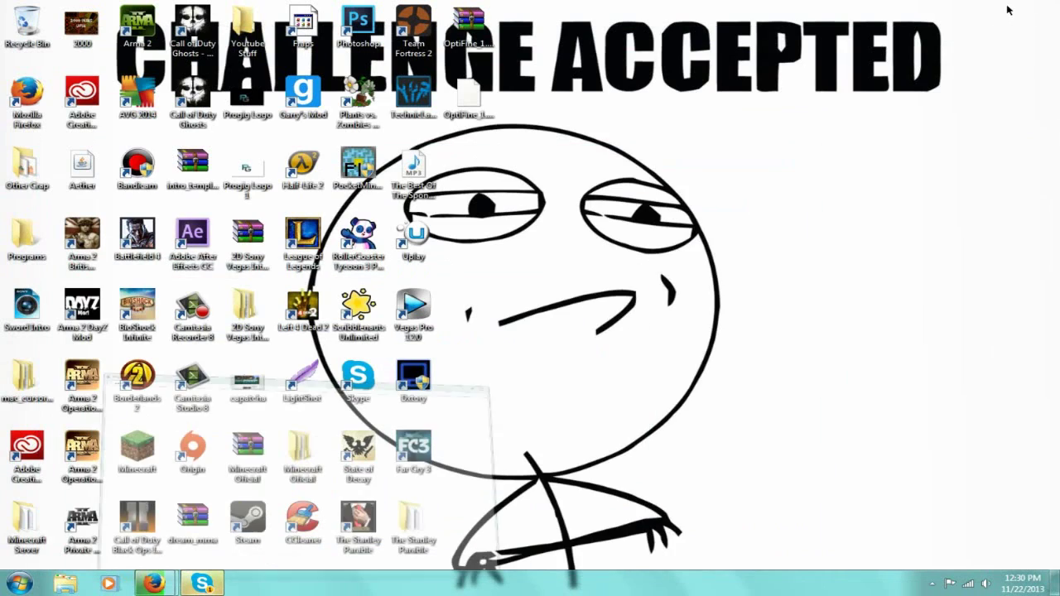
pyautogui.moveTo(153, 584)
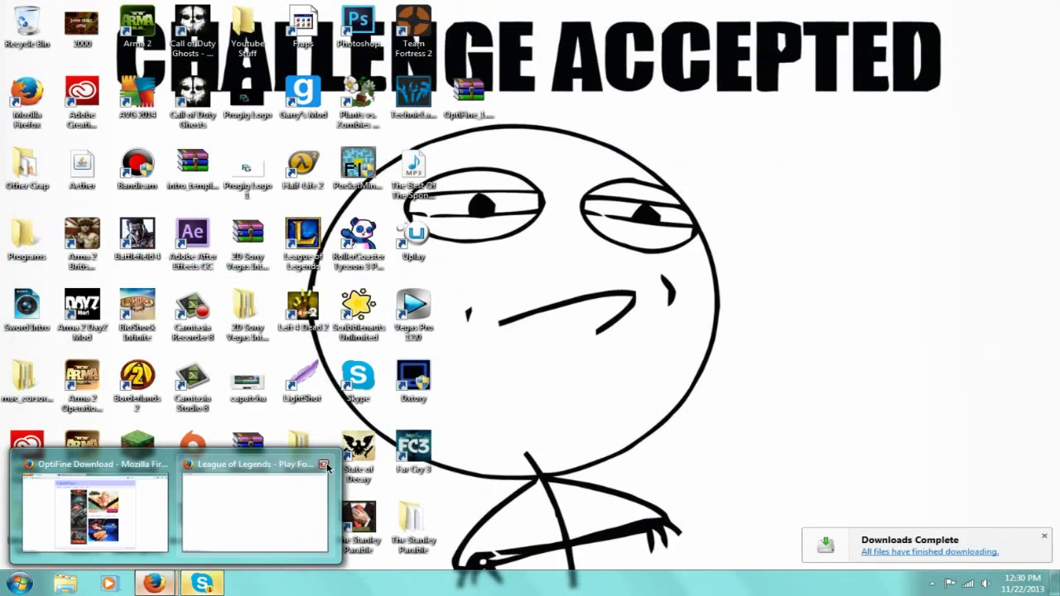
pyautogui.click(325, 465)
pyautogui.click(254, 469)
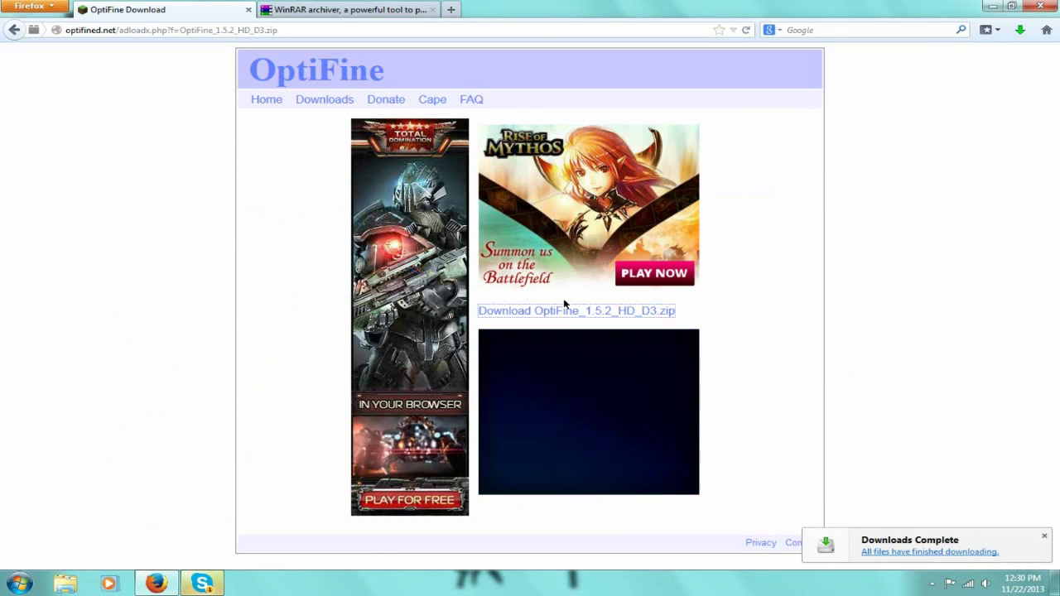
# Clear Firefox's finished downloads list from the Library window, then close it
pyautogui.click(1021, 30)
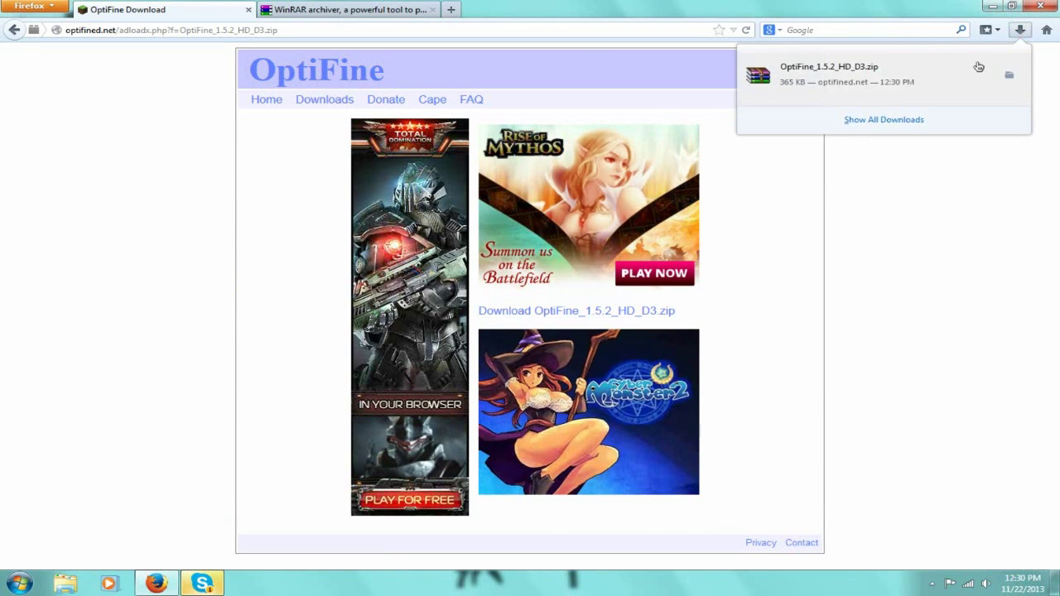
pyautogui.click(882, 121)
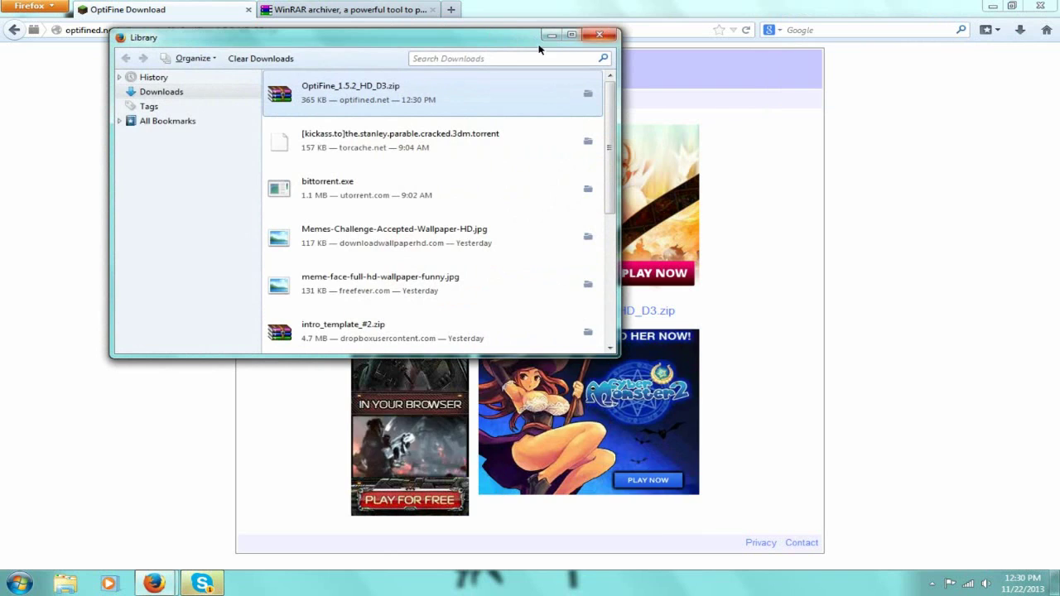
pyautogui.click(248, 60)
pyautogui.click(601, 35)
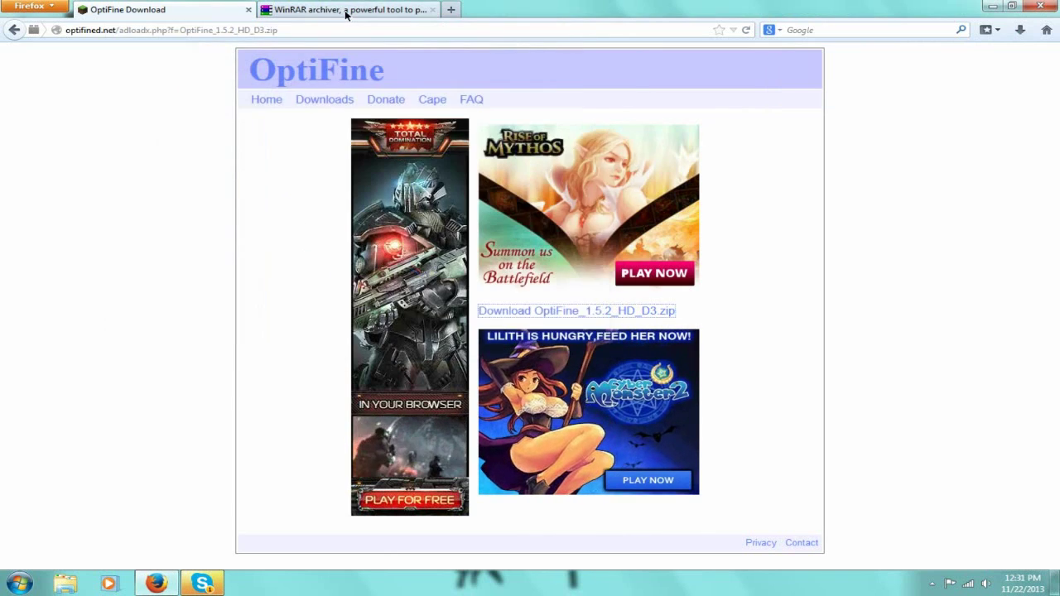
# Switch to the WinRAR downloads tab and check System Properties shows a 64-bit system
pyautogui.click(347, 10)
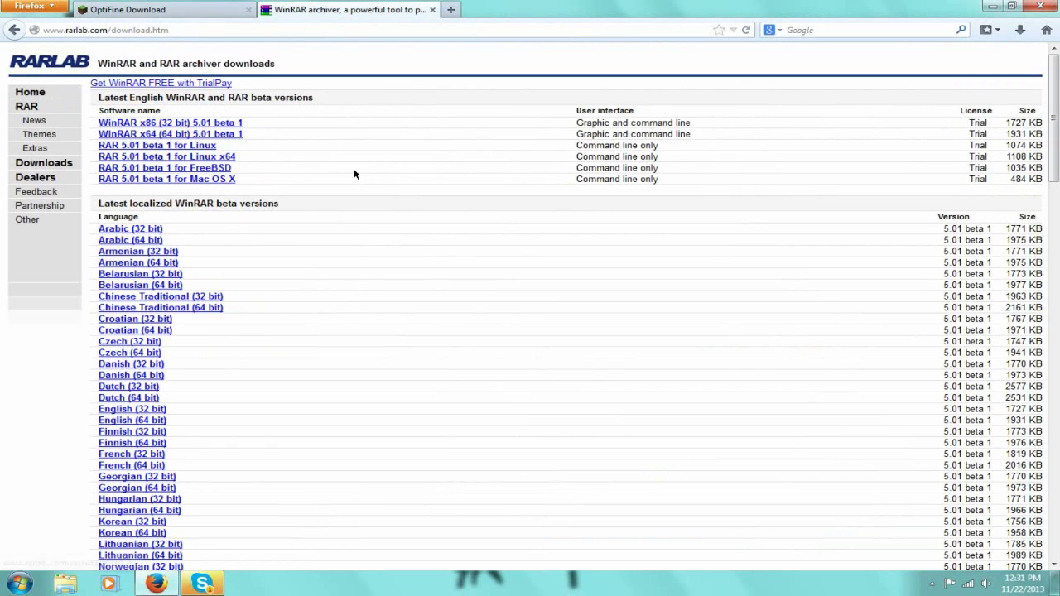
pyautogui.click(20, 583)
pyautogui.rightClick(248, 283)
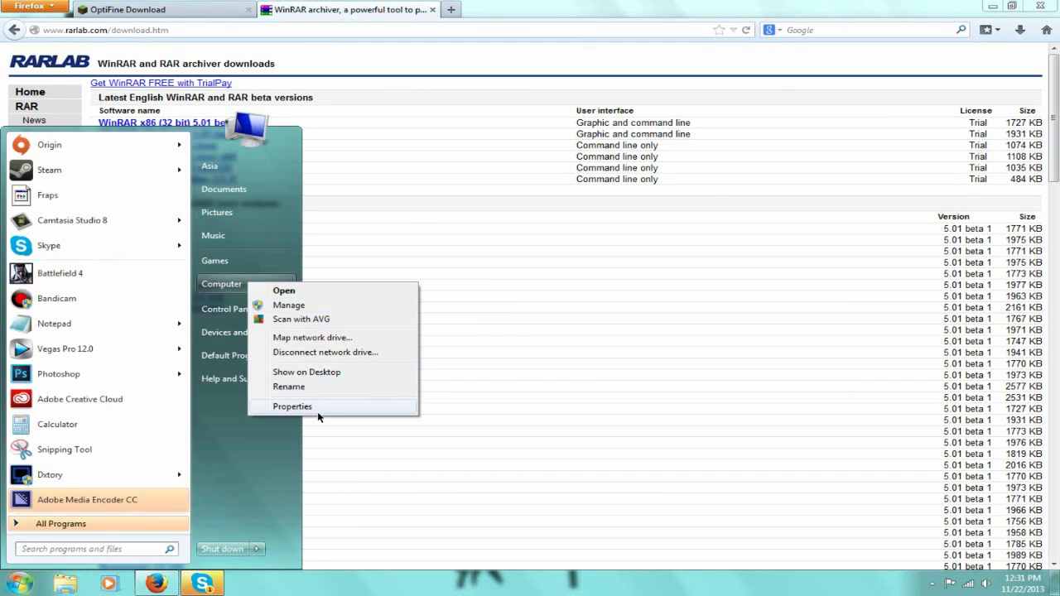
pyautogui.click(317, 409)
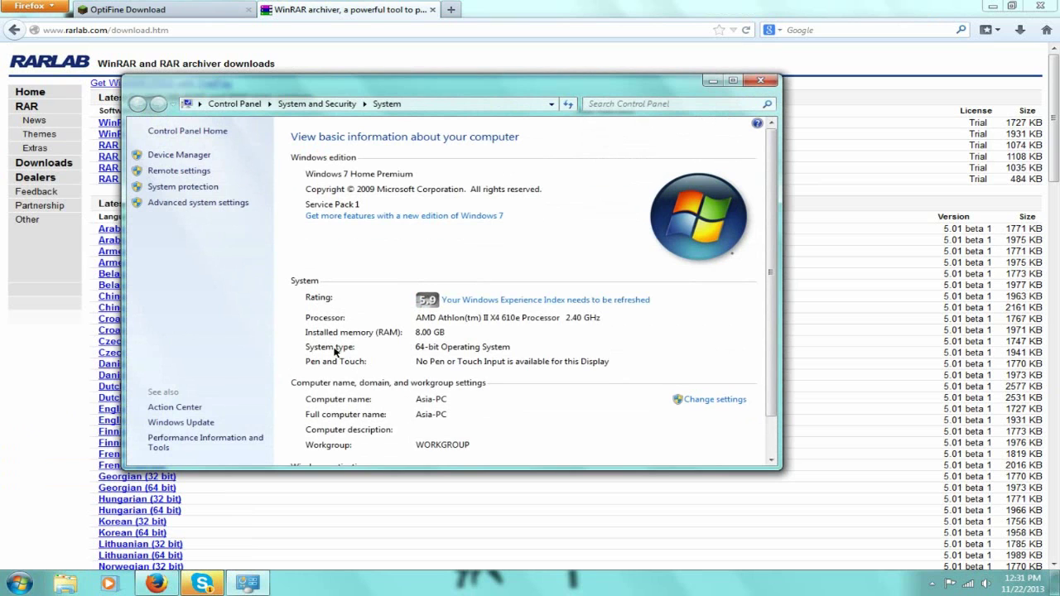
pyautogui.click(760, 81)
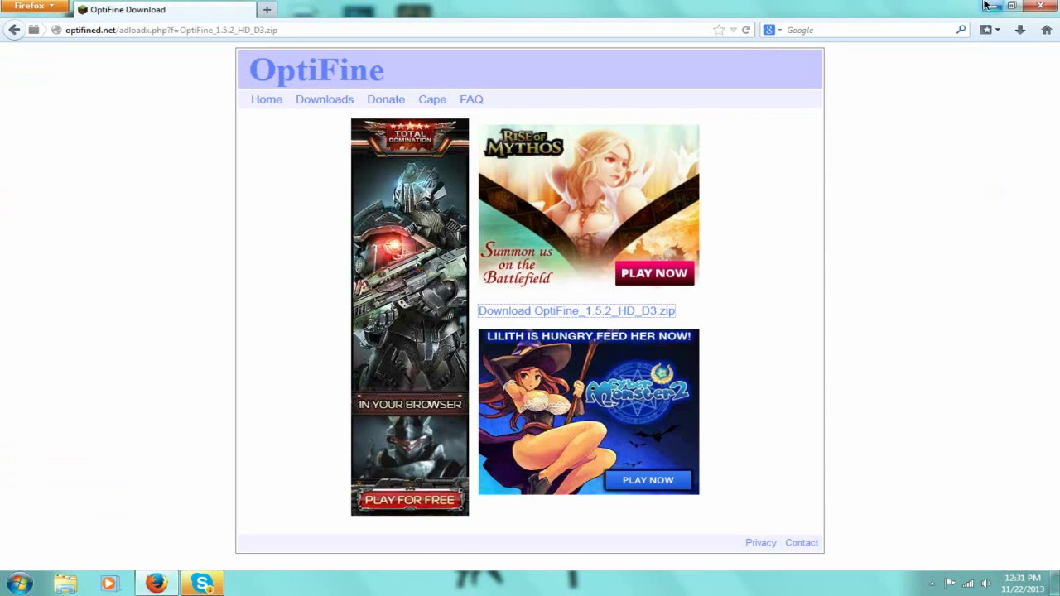
# Move the OptiFine archive to empty desktop space and briefly preview its contents
pyautogui.click(987, 5)
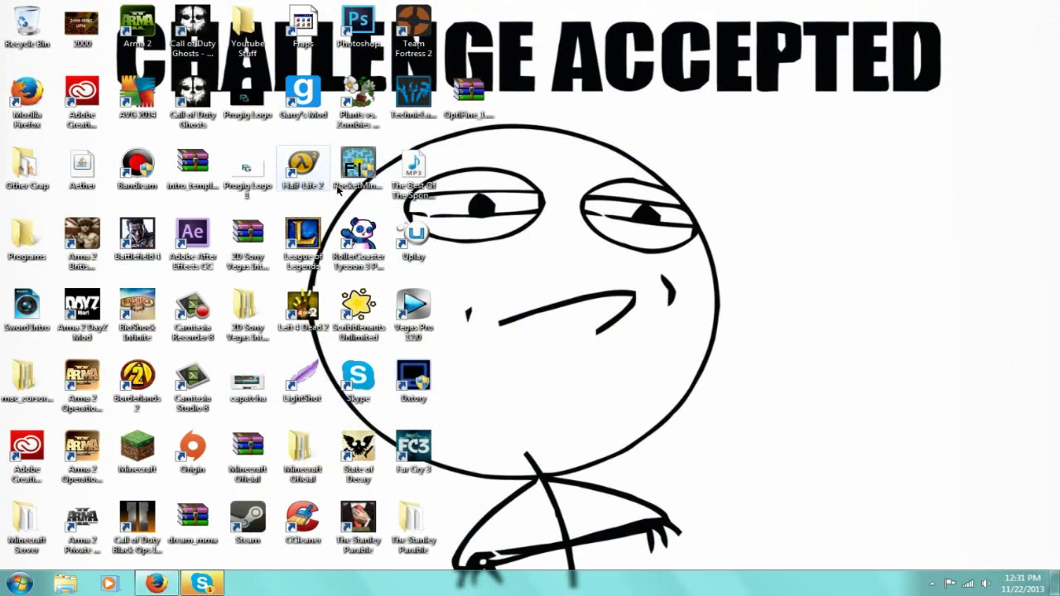
pyautogui.moveTo(469, 92); pyautogui.dragTo(853, 170)
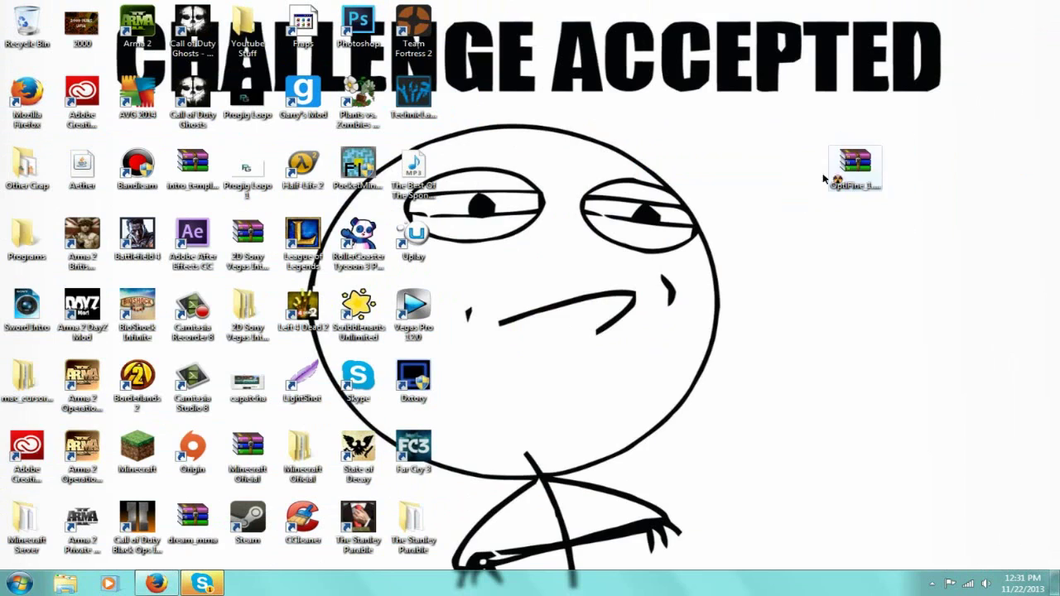
pyautogui.doubleClick(835, 157)
pyautogui.click(600, 87)
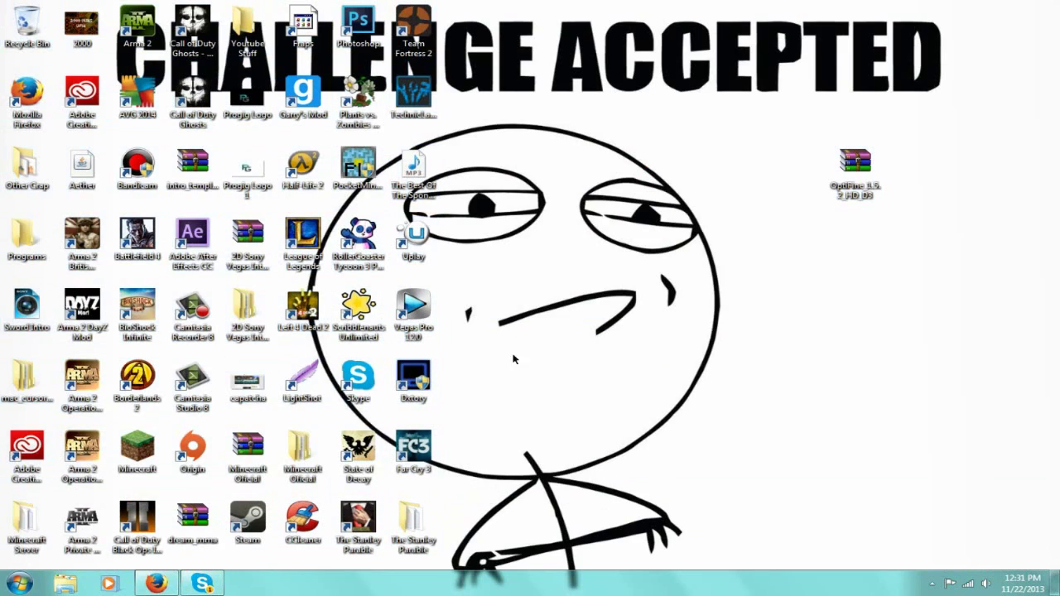
# Minimize the Skype window and search the Start menu for %appdata%
pyautogui.press('super')
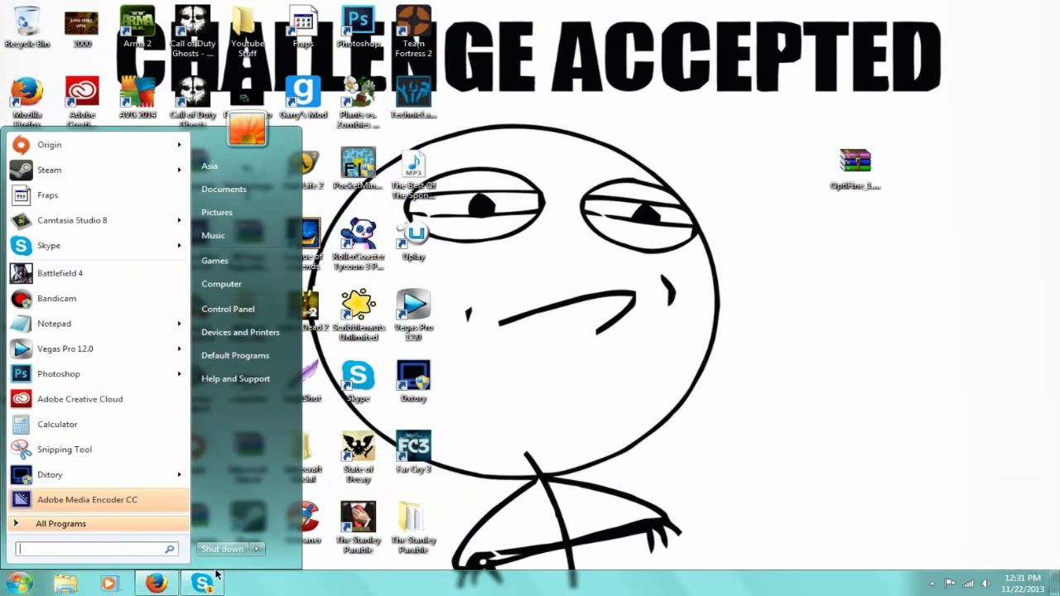
pyautogui.press('super')
pyautogui.click(203, 584)
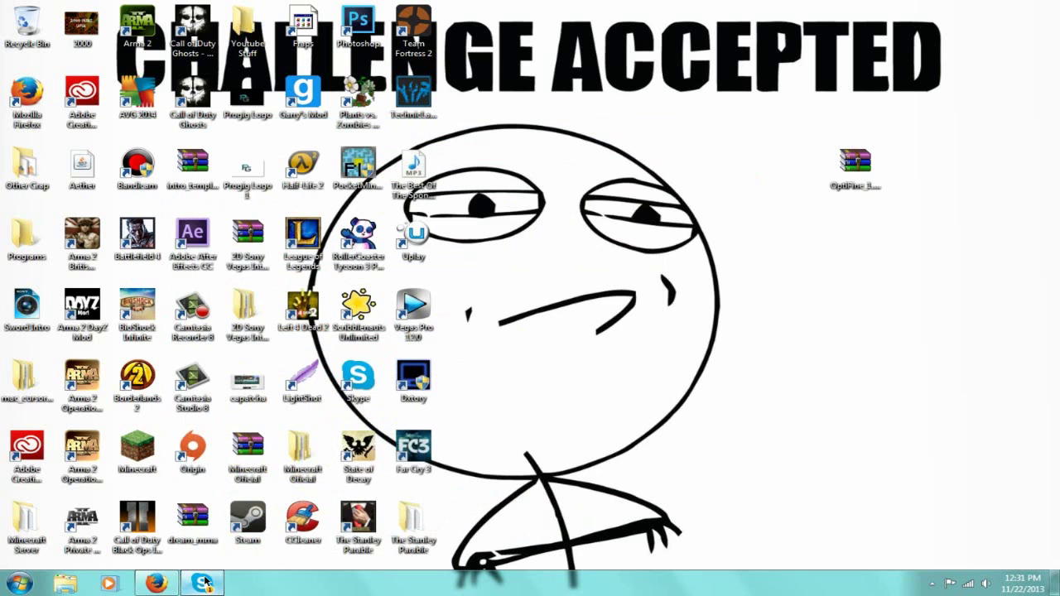
pyautogui.click(202, 584)
pyautogui.click(203, 584)
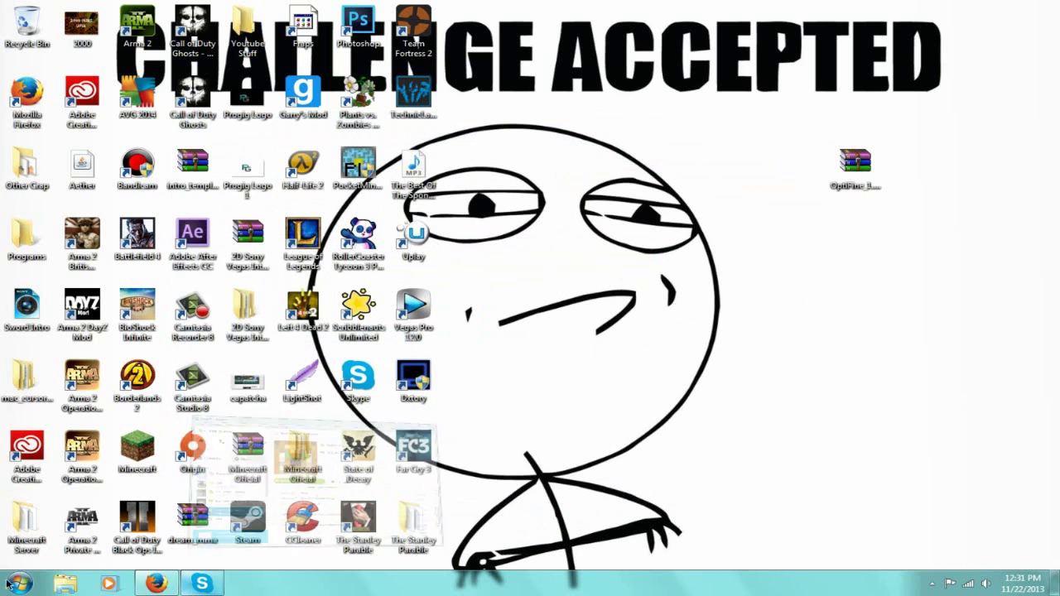
pyautogui.click(24, 576)
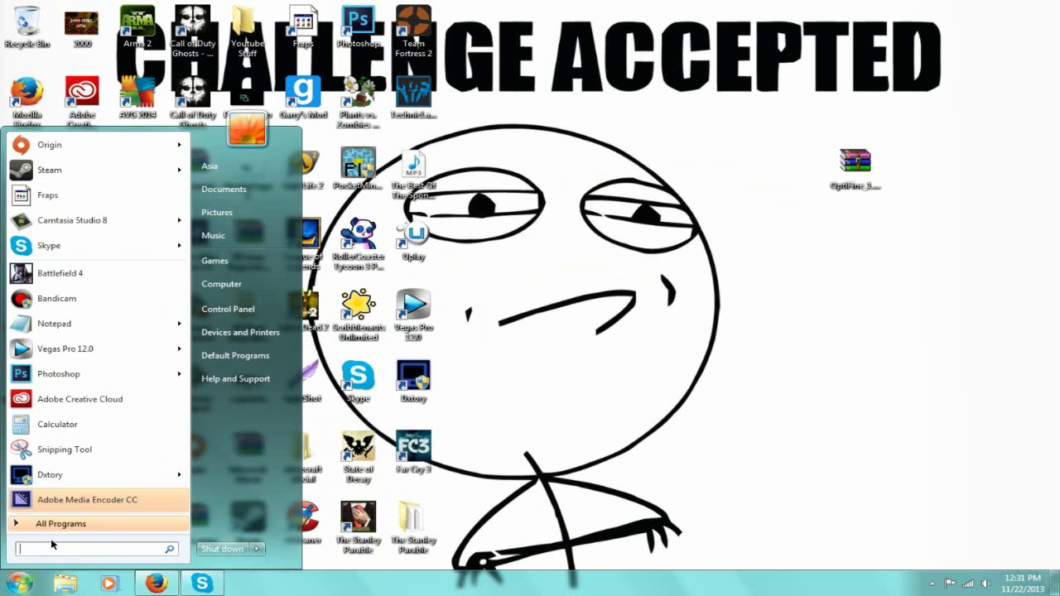
pyautogui.write('%appdata%')
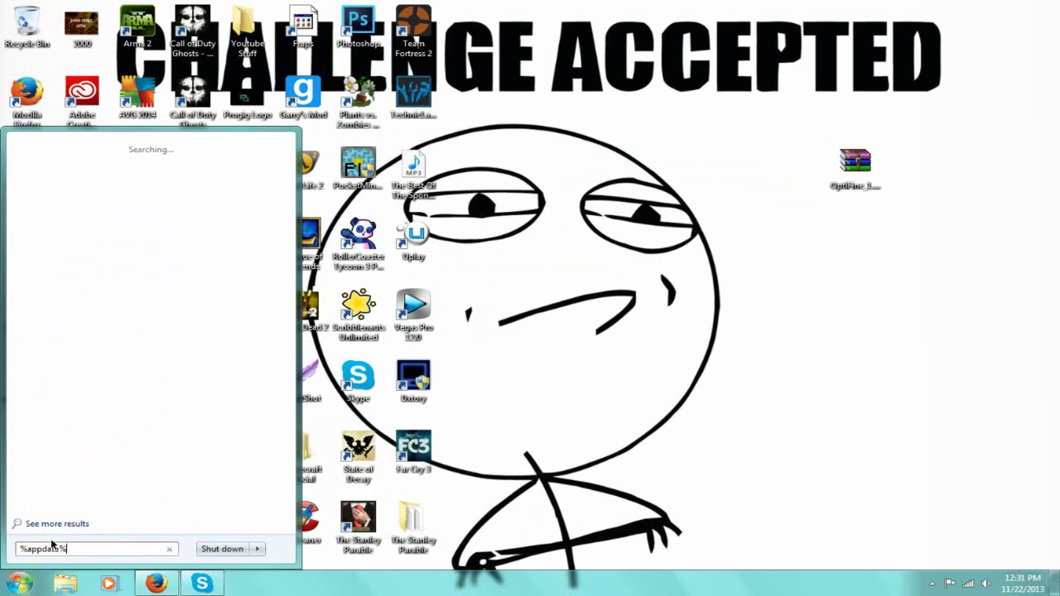
# Open the AppData Roaming folder, then the .technic folder
pyautogui.press('Return')
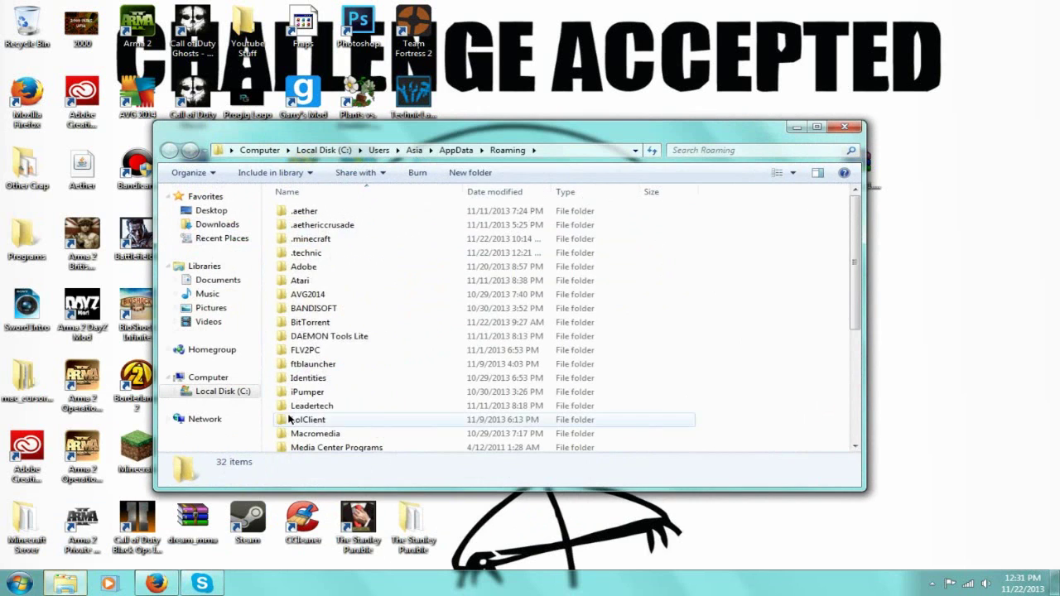
pyautogui.scroll(-4, 323, 419)
pyautogui.scroll(4, 301, 252)
pyautogui.doubleClick(301, 252)
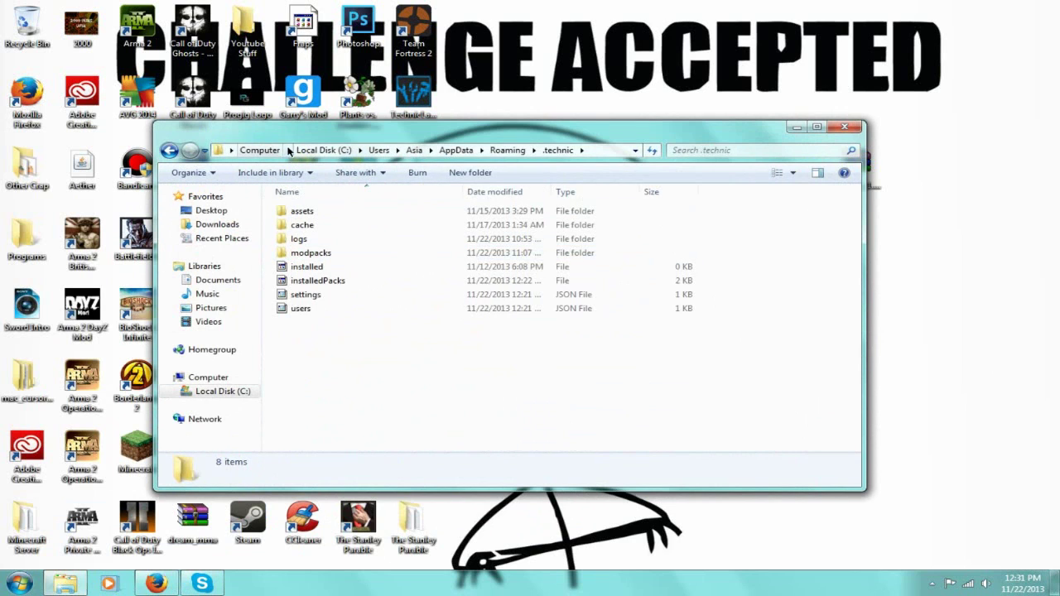
pyautogui.moveTo(197, 121); pyautogui.dragTo(50, 108)
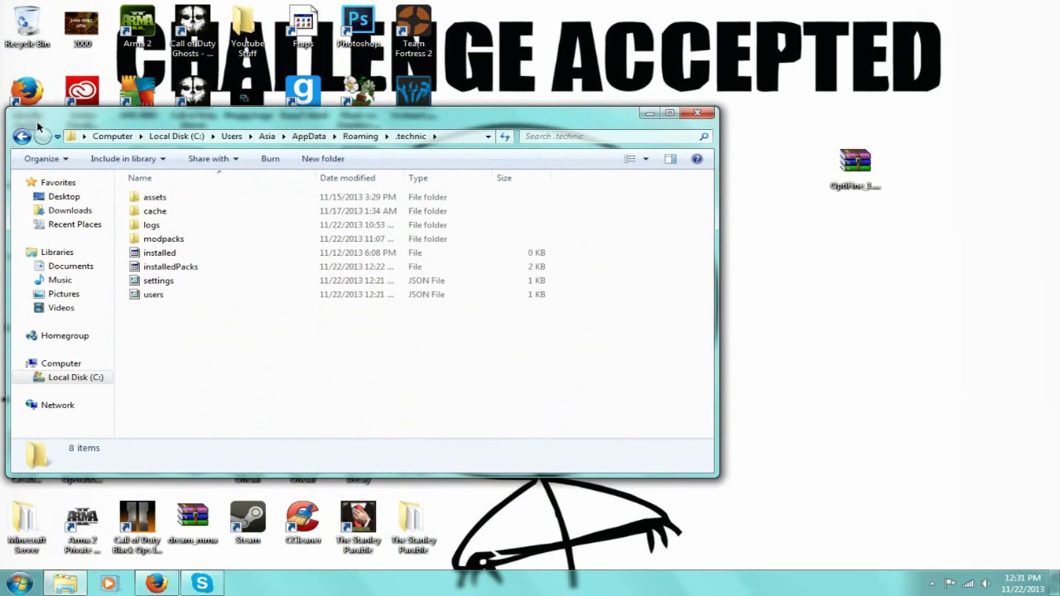
# Go into modpacks > hexxit > bin and open modpack.jar with WinRAR archiver
pyautogui.doubleClick(156, 241)
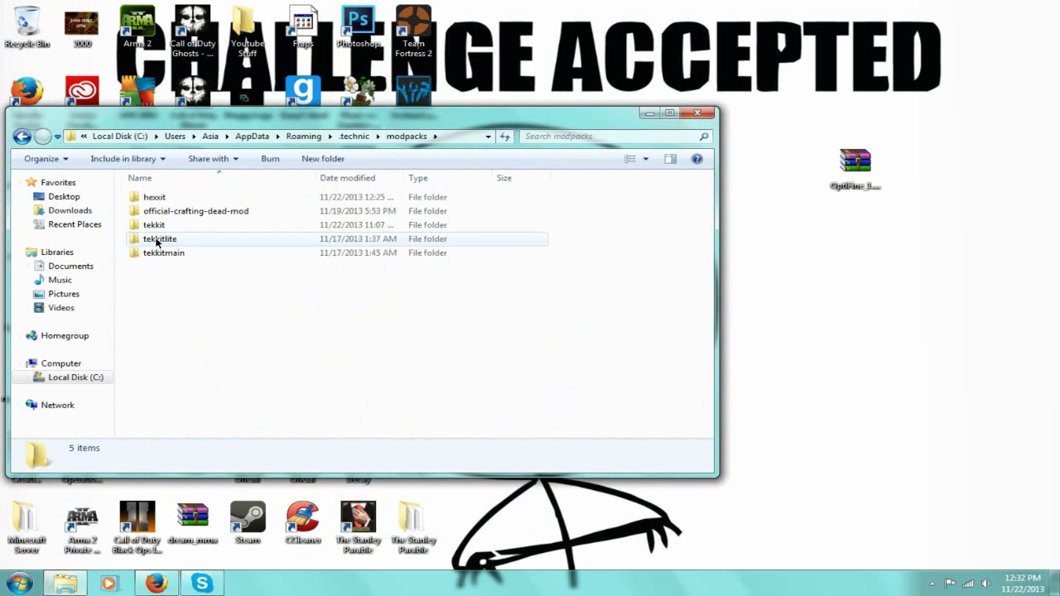
pyautogui.click(165, 200)
pyautogui.doubleClick(165, 200)
pyautogui.doubleClick(165, 200)
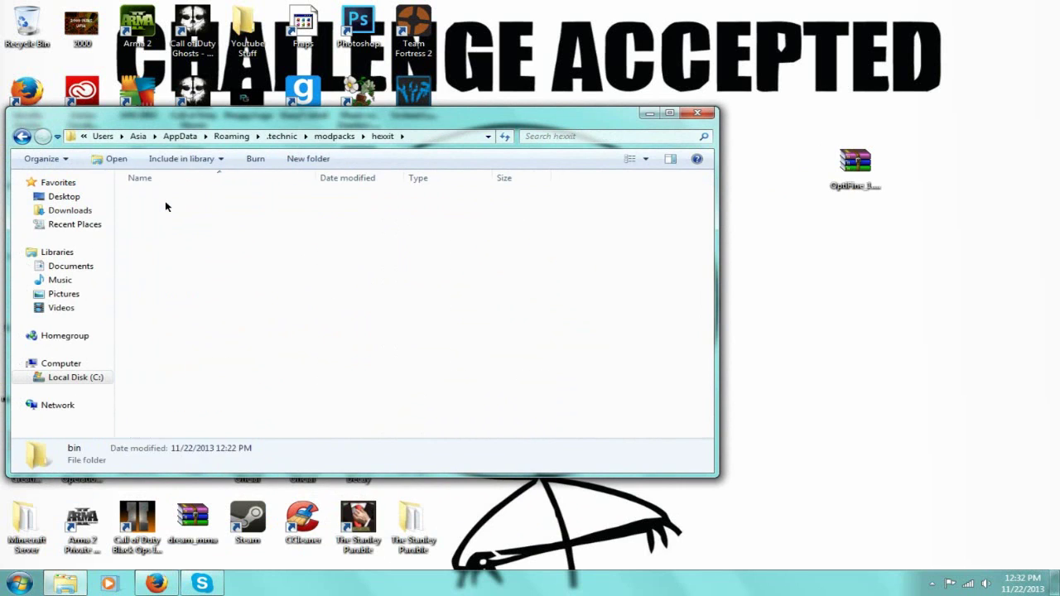
pyautogui.click(165, 254)
pyautogui.click(170, 225)
pyautogui.rightClick(170, 226)
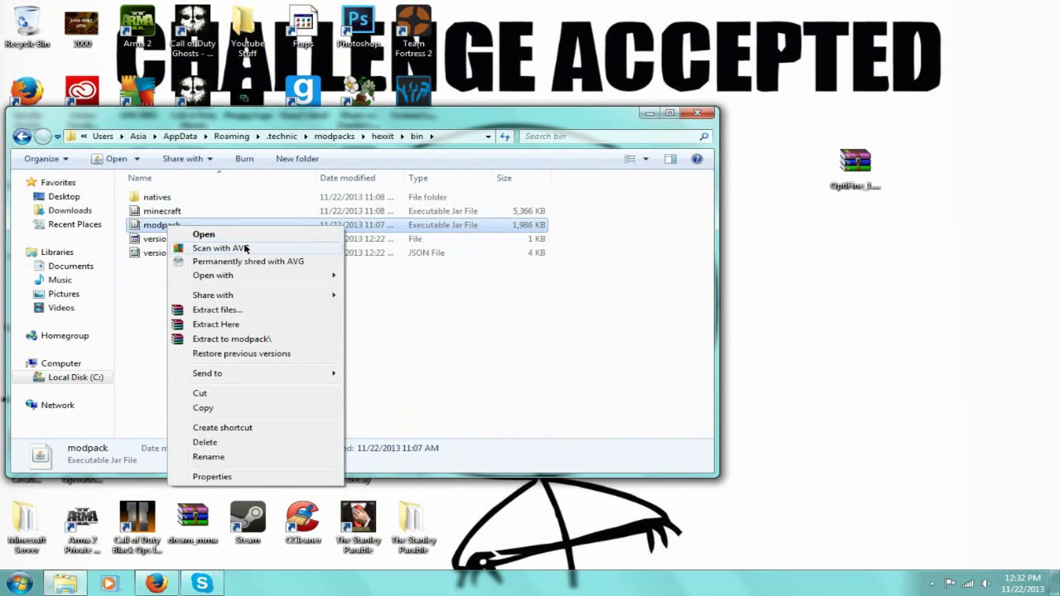
pyautogui.moveTo(253, 275)
pyautogui.click(414, 290)
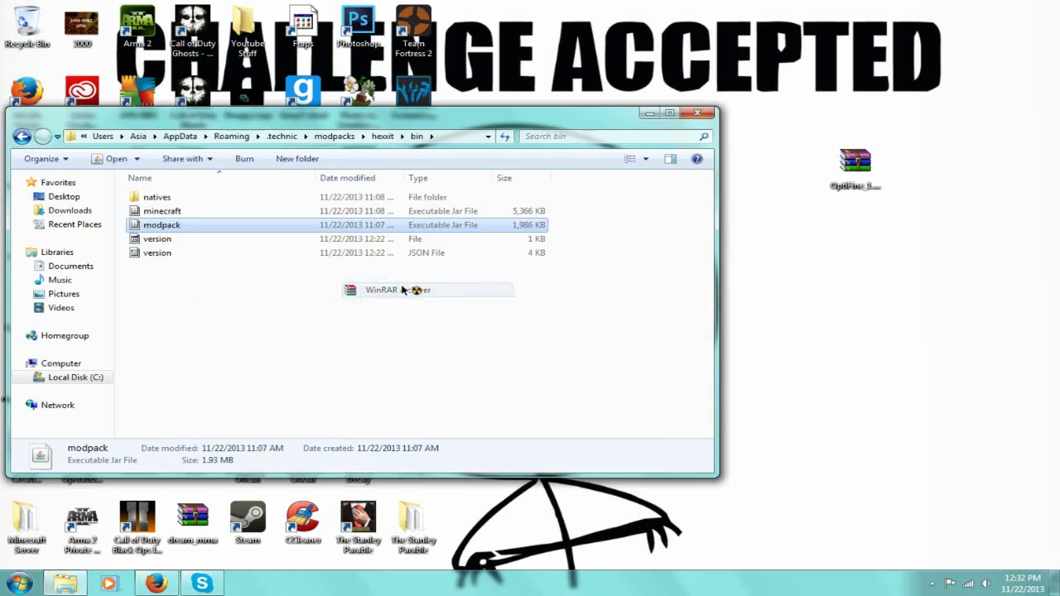
# Open the OptiFine zip in WinRAR, docking it right and modpack.jar left
pyautogui.press('super+Left')
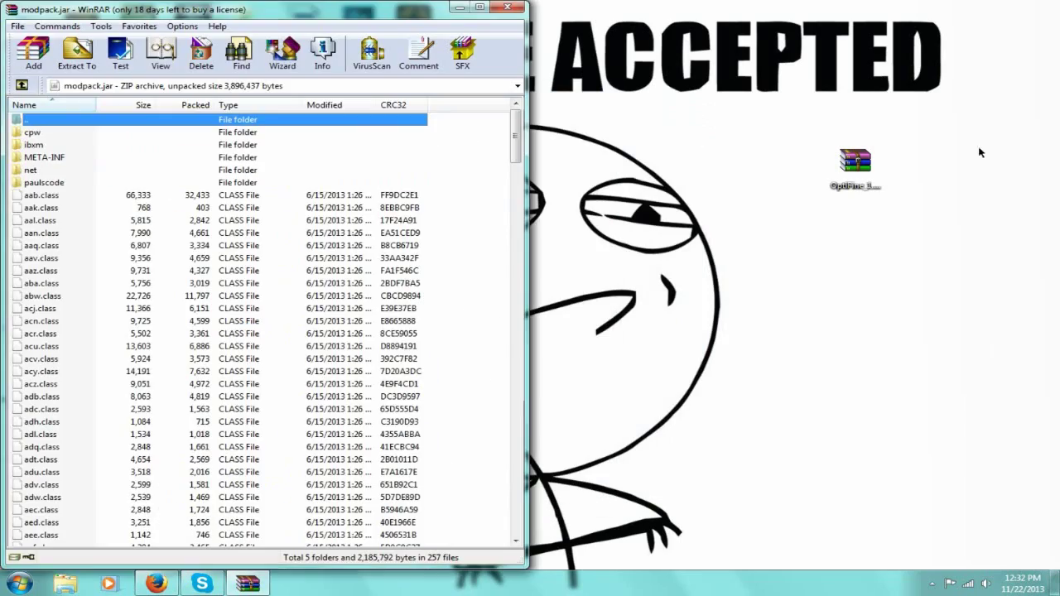
pyautogui.doubleClick(835, 171)
pyautogui.press('super+Right')
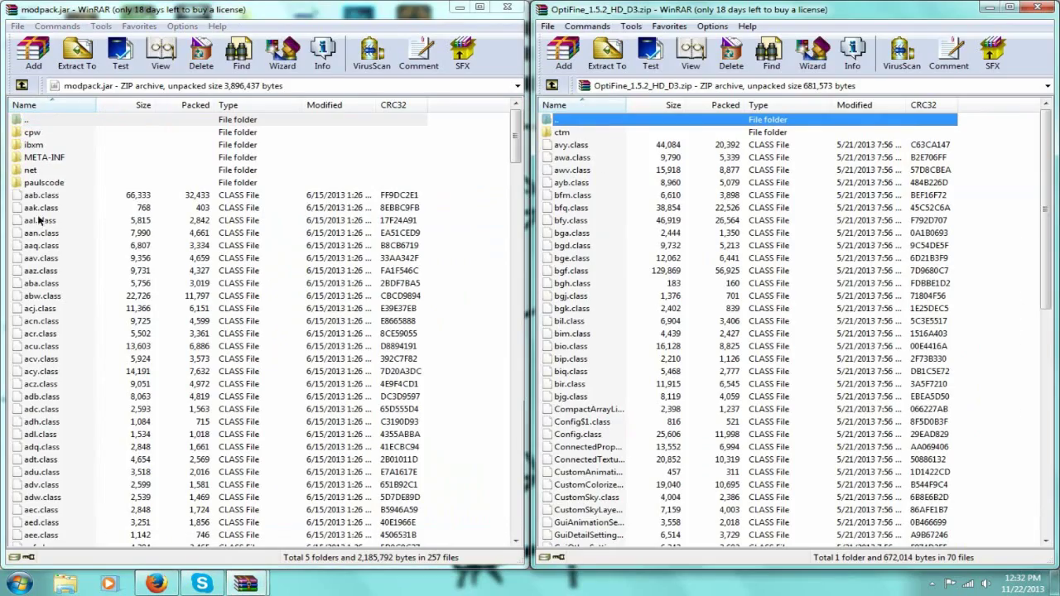
# Copy all OptiFine files into modpack.jar, confirm with OK, and close modpack.jar
pyautogui.moveTo(967, 130)
pyautogui.mouseDown()
pyautogui.moveTo(897, 220)
pyautogui.moveTo(894, 551)
pyautogui.mouseUp()
pyautogui.click(978, 263)
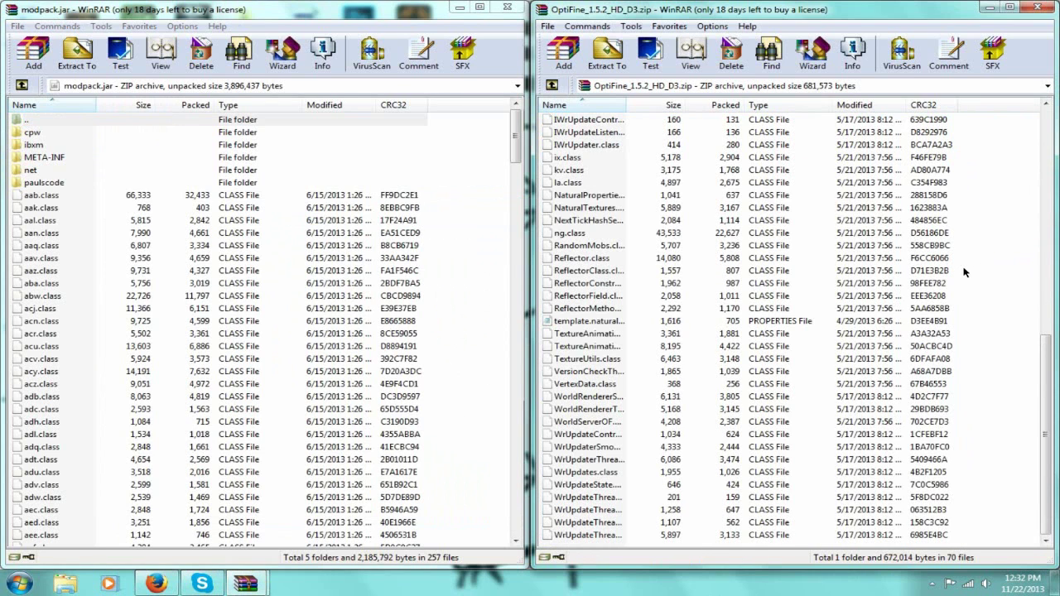
pyautogui.hotkey('ctrl', 'a')
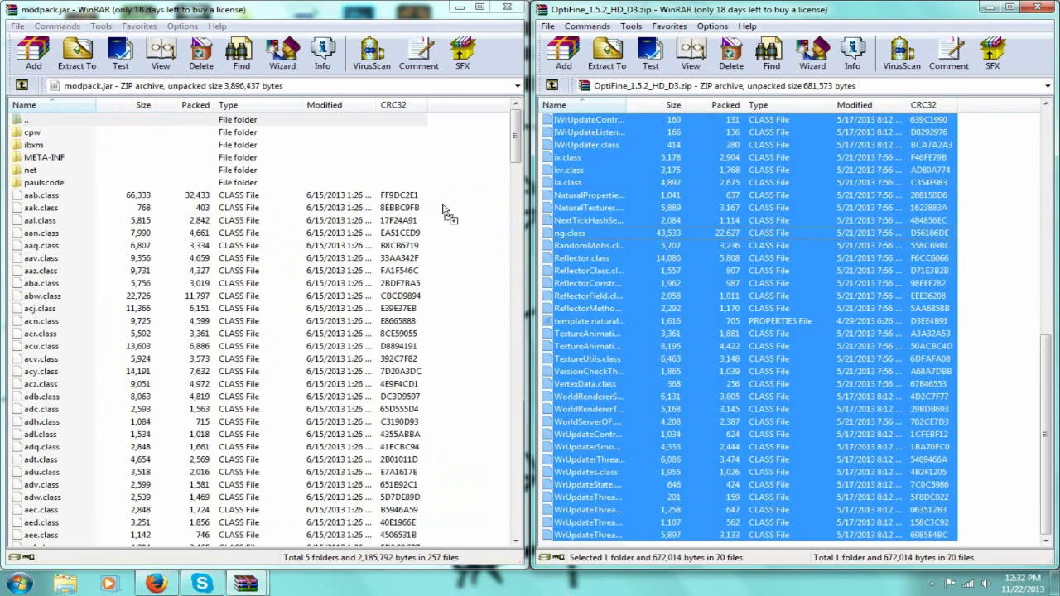
pyautogui.moveTo(485, 399); pyautogui.dragTo(484, 399)
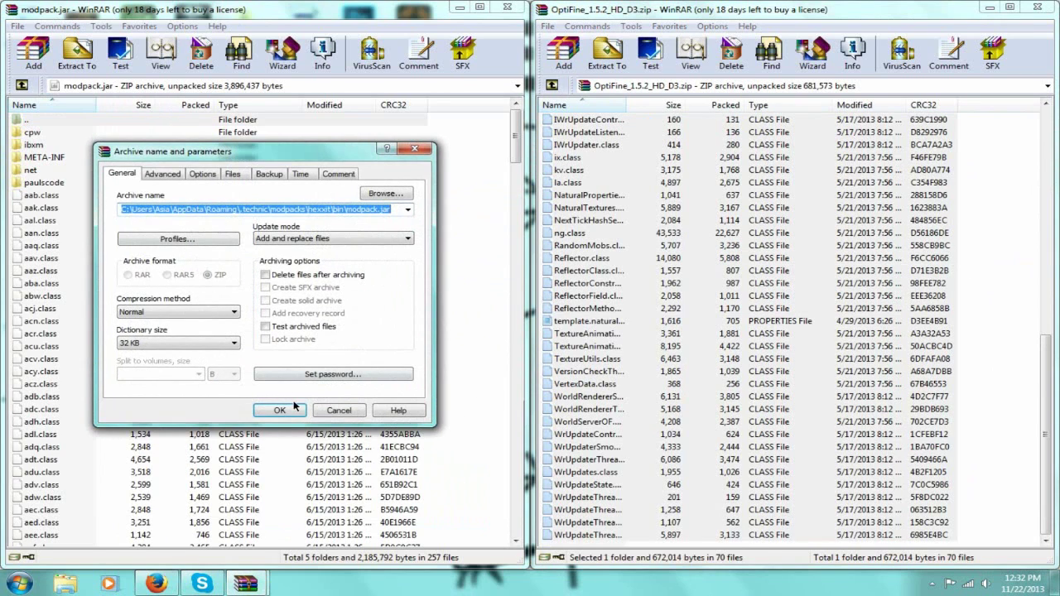
pyautogui.click(291, 411)
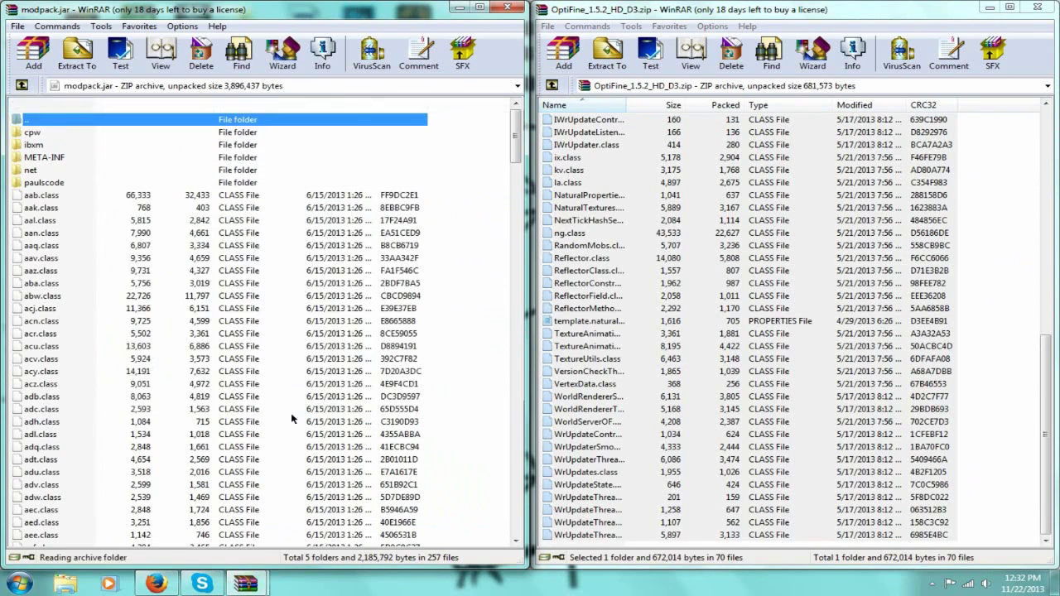
pyautogui.click(511, 8)
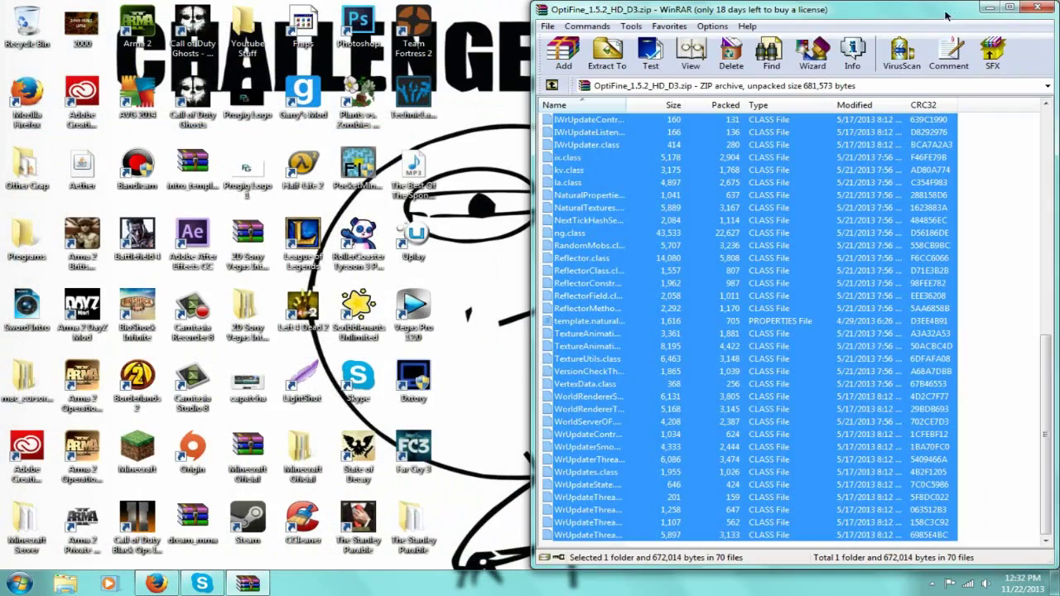
# Close the OptiFine archive and try signing in to Technic, dismissing the invalid-credentials error
pyautogui.click(1037, 7)
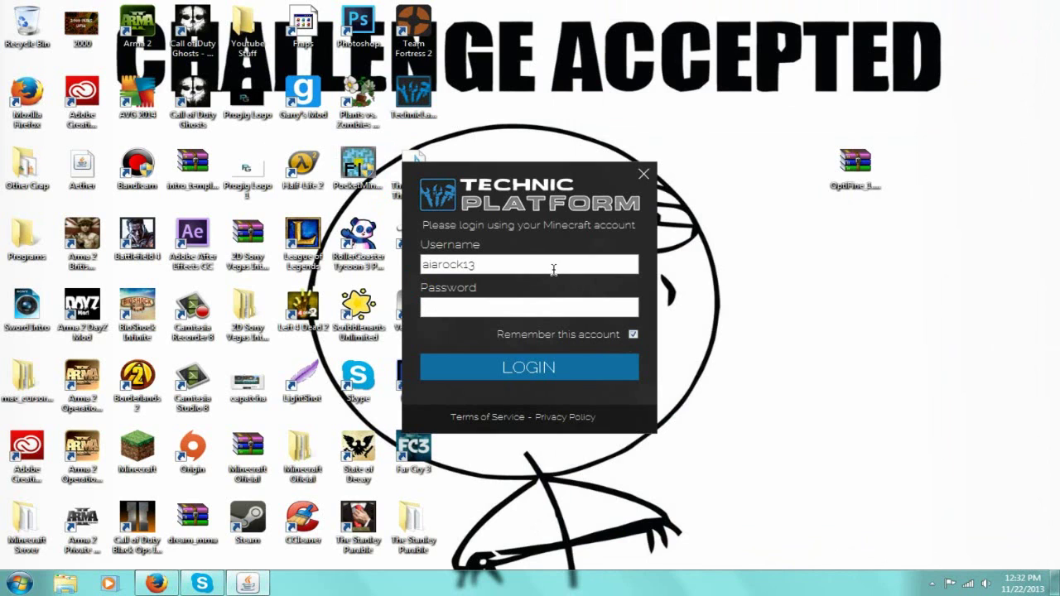
pyautogui.click(542, 367)
pyautogui.click(528, 318)
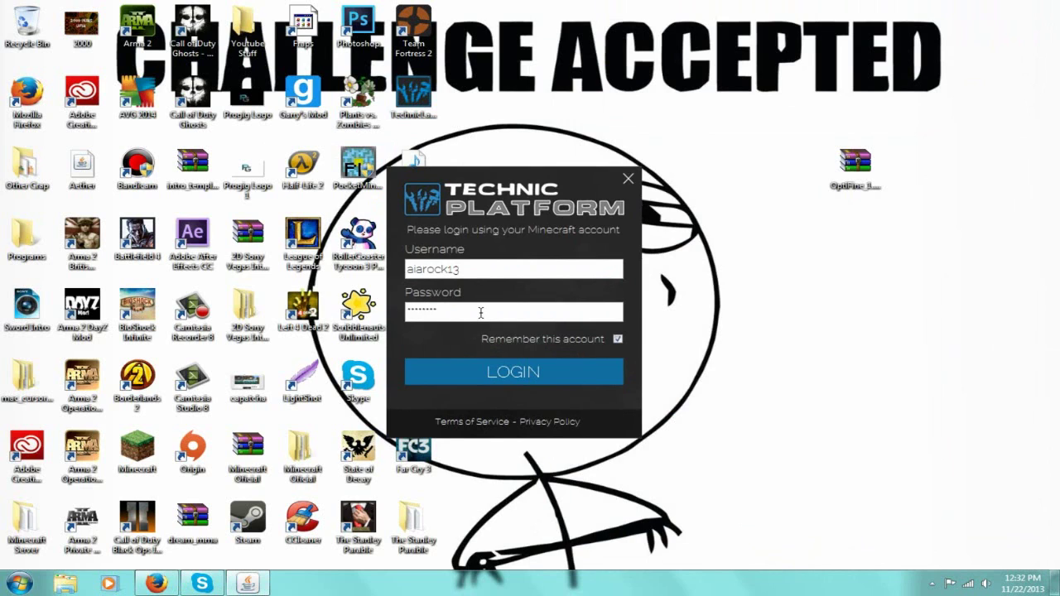
# Correct the username, re-enter the account password, log in, and launch Hexxit with PLAY
pyautogui.doubleClick(481, 310)
pyautogui.press('BackSpace')
pyautogui.click(412, 269)
pyautogui.write('si')
pyautogui.click(481, 310)
pyautogui.write('**')
pyautogui.press('BackSpace')
pyautogui.press('BackSpace')
pyautogui.write('******')
pyautogui.press('Return')
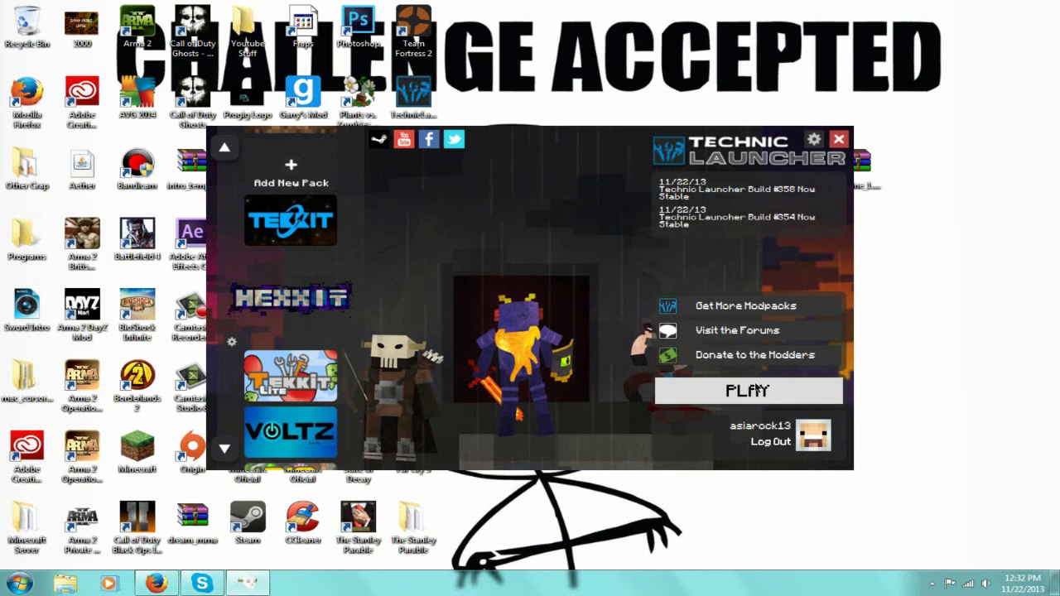
pyautogui.click(758, 390)
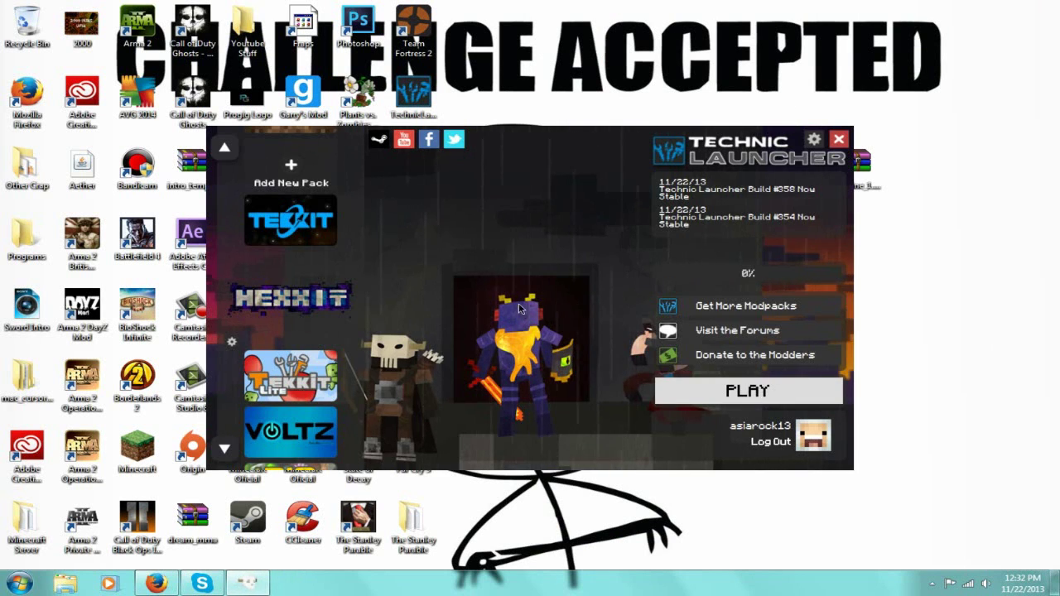
# Confirm OptiFine_1.5.2_HD_D3 loaded, view Options > Video Settings, then quit Minecraft
pyautogui.moveTo(542, 4)
pyautogui.mouseDown()
pyautogui.moveTo(490, 332)
pyautogui.moveTo(4, 487)
pyautogui.mouseUp()
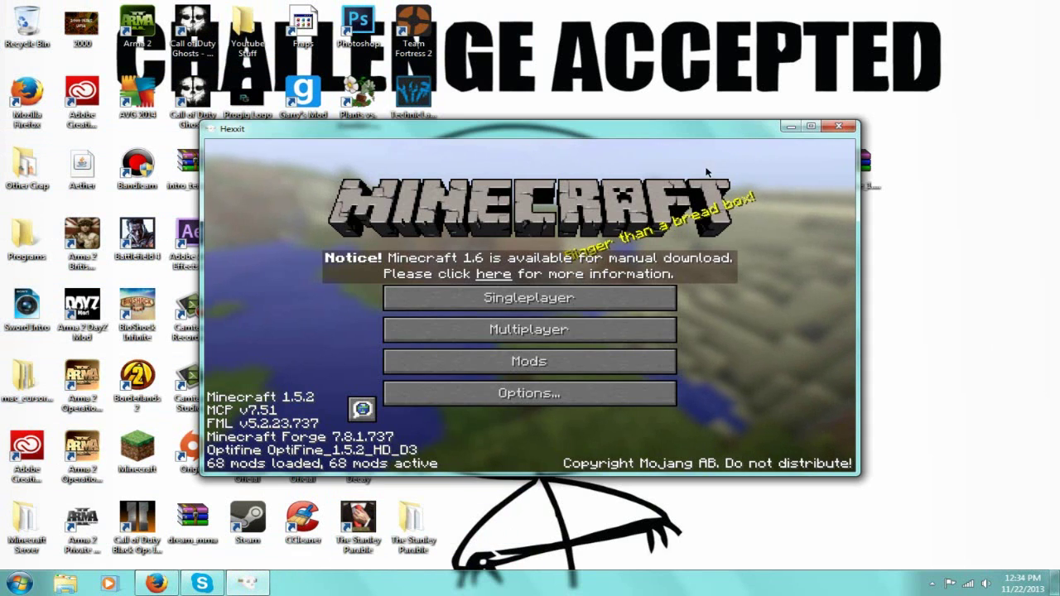
pyautogui.moveTo(588, 134); pyautogui.dragTo(553, 101)
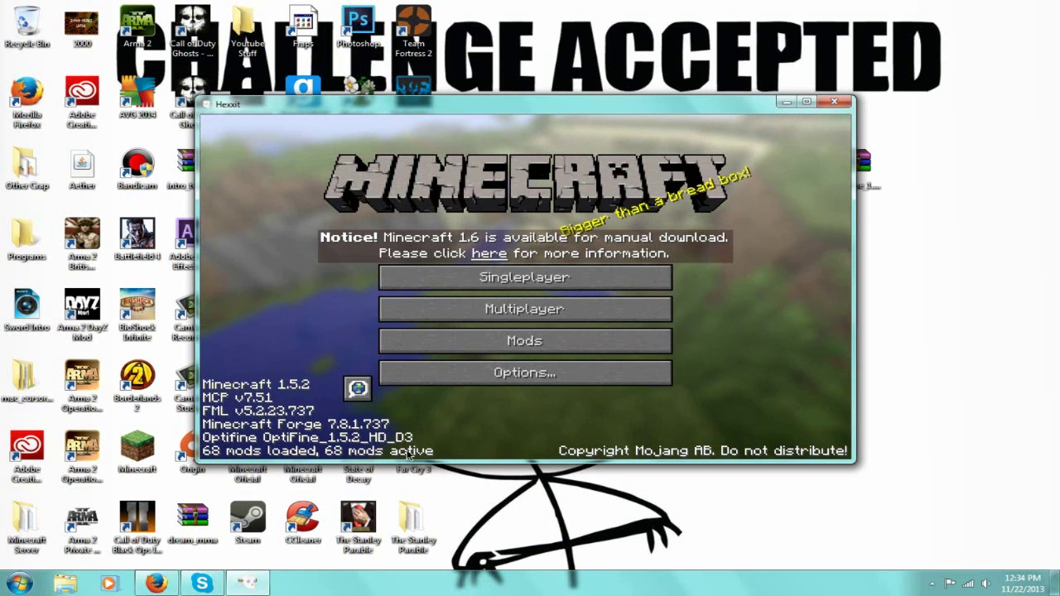
pyautogui.click(543, 374)
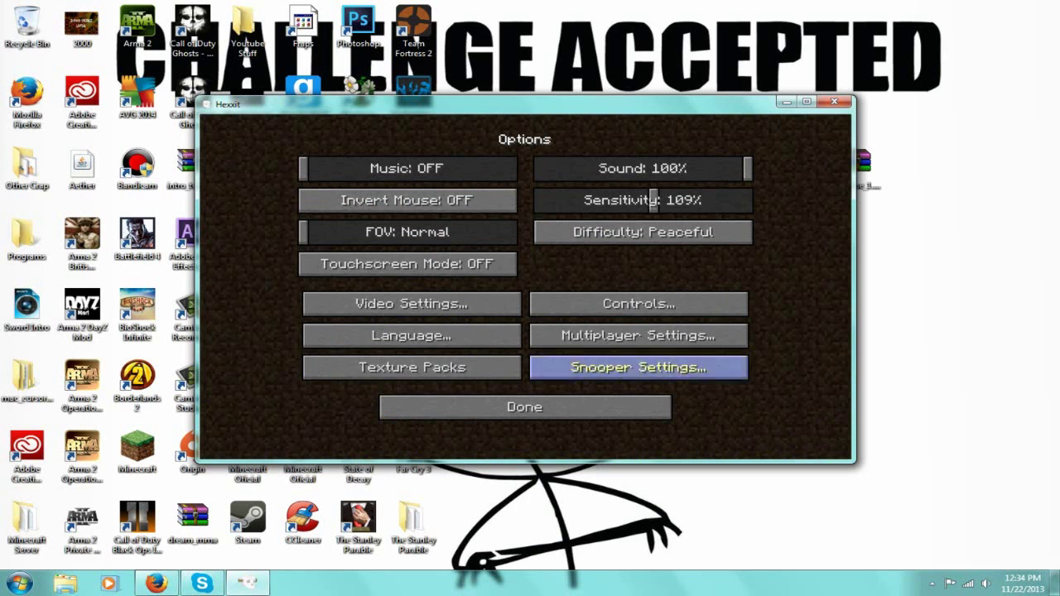
pyautogui.click(388, 313)
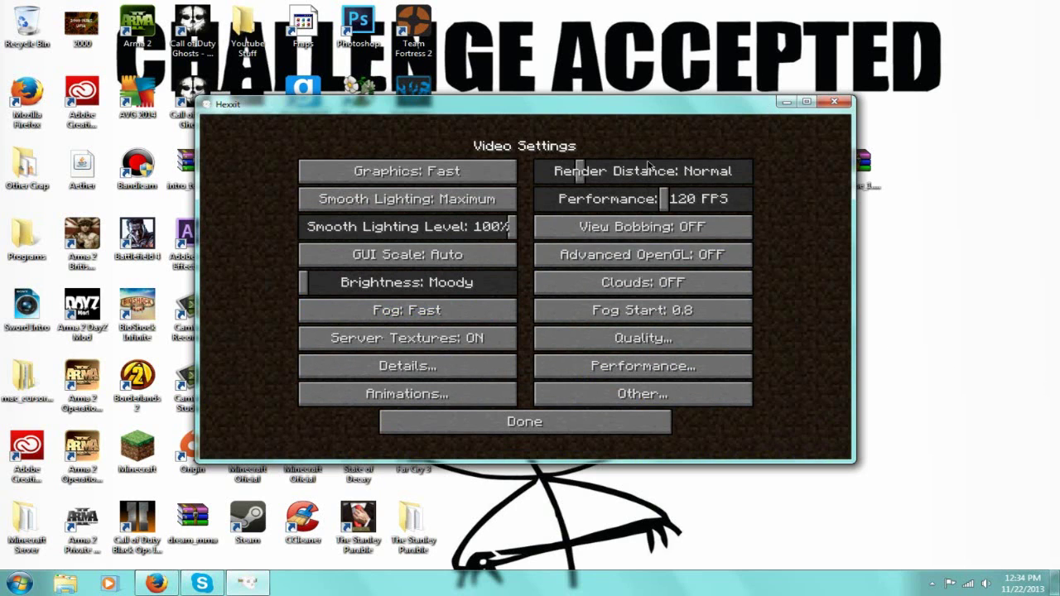
pyautogui.click(448, 422)
pyautogui.click(448, 408)
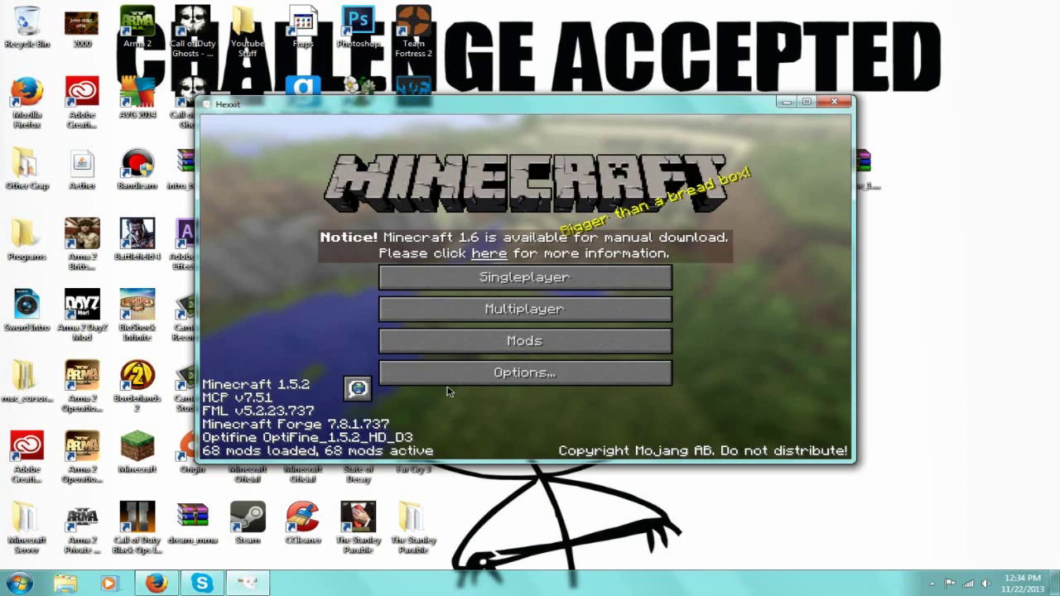
pyautogui.click(832, 102)
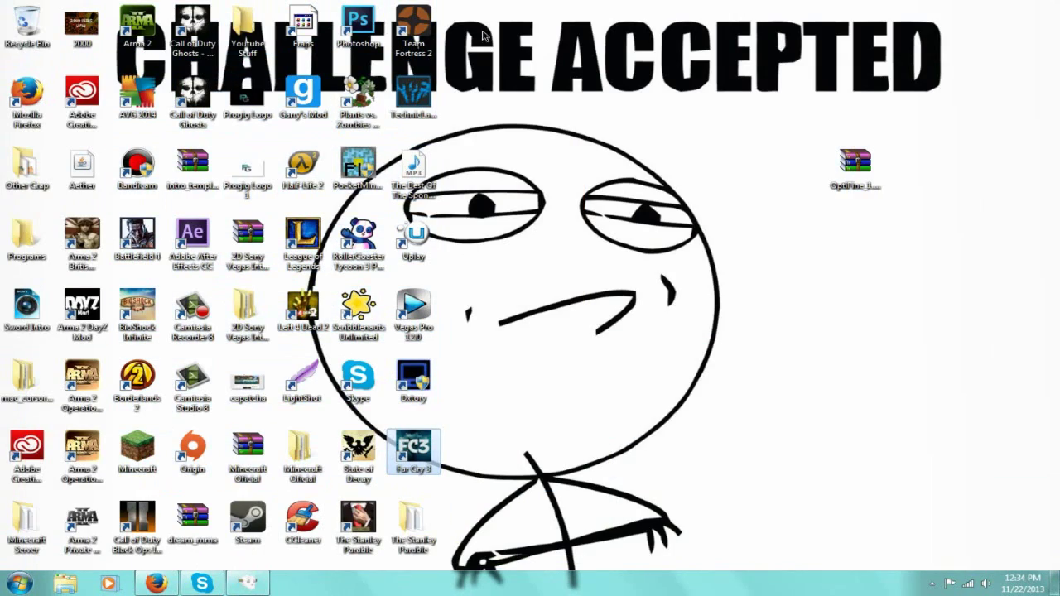
pyautogui.moveTo(534, 2)
pyautogui.mouseDown()
pyautogui.moveTo(331, 225)
pyautogui.moveTo(93, 449)
pyautogui.moveTo(331, 298)
pyautogui.moveTo(522, 310)
pyautogui.mouseUp()
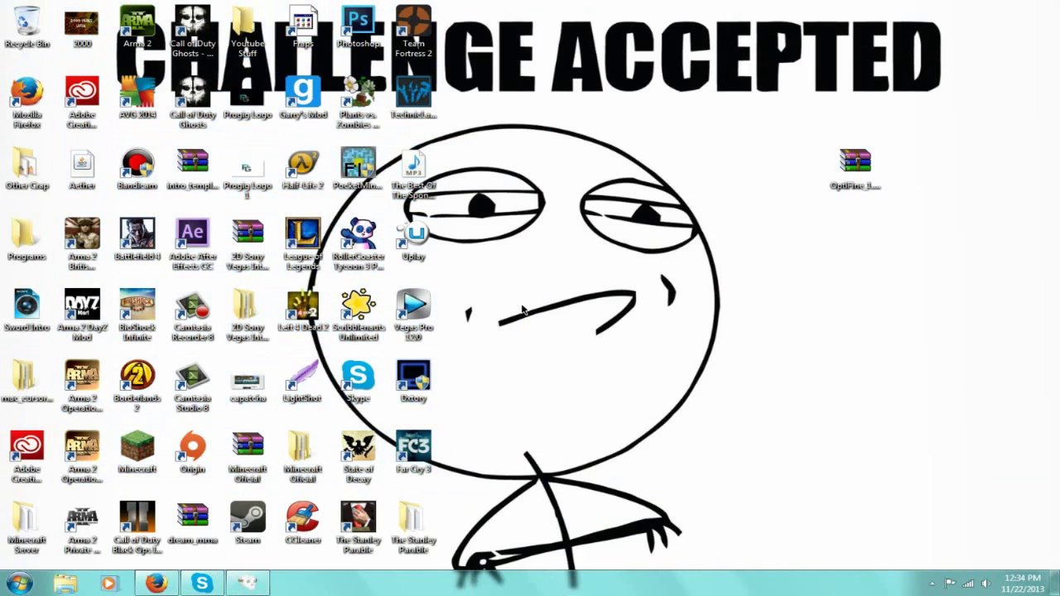